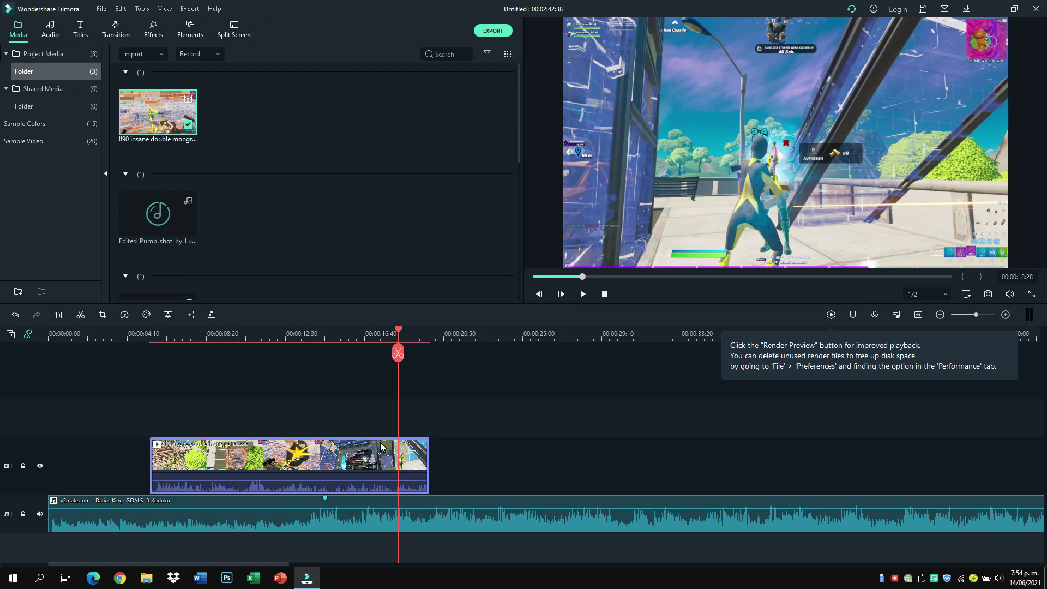
Split the gameplay clip at 00:00:18:28 and again nine frames earlier, at 00:00:18:19.
key(ctrl+b)
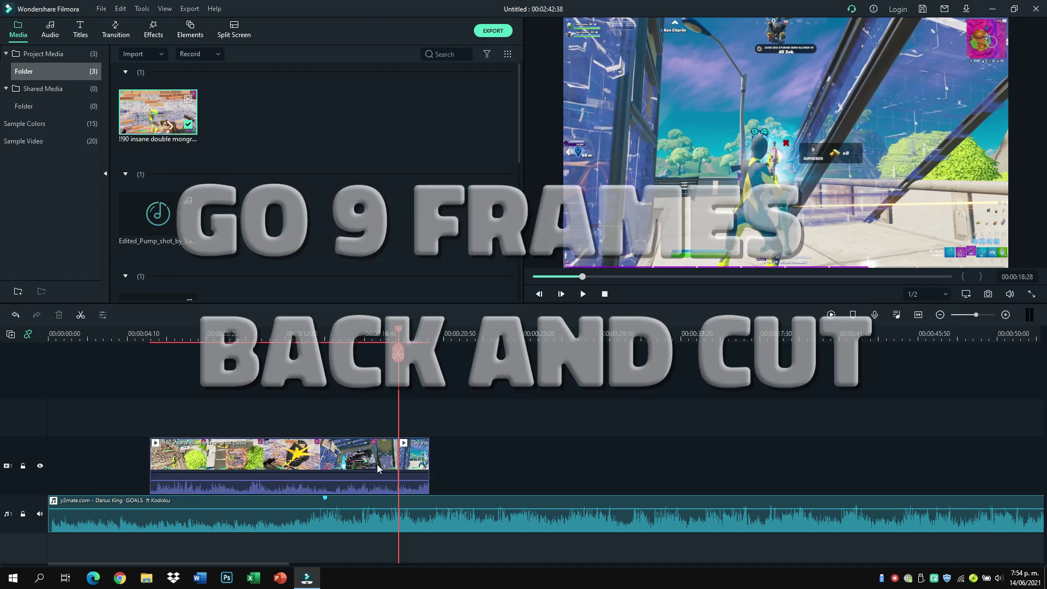
click(382, 455)
key(Left)
key(Left)
key(Left)
key(Left)
key(Left)
key(Left)
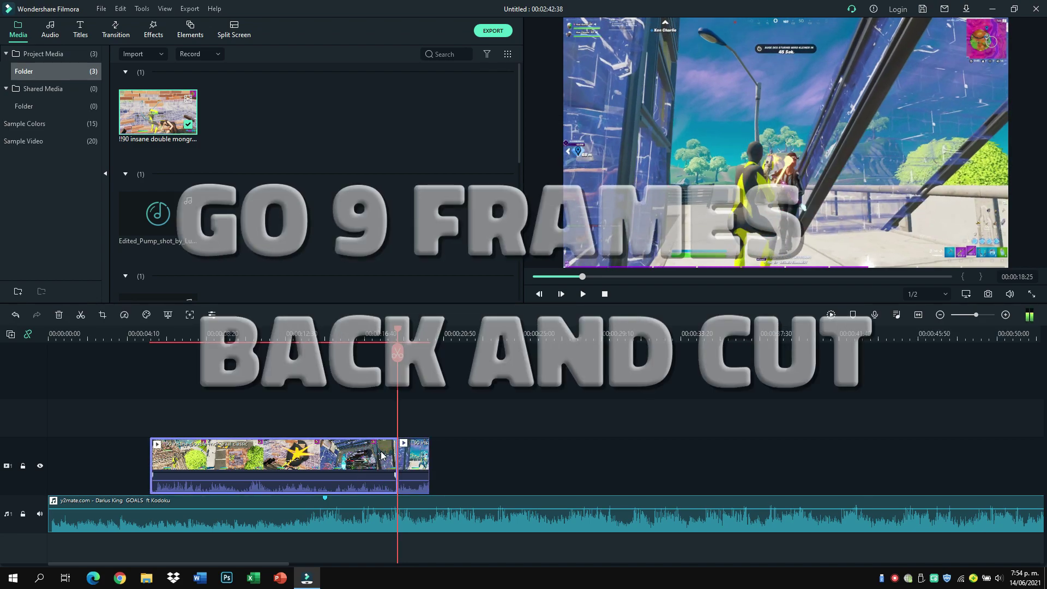
key(Left)
key(Left)
key(Left)
key(ctrl+equal)
key(ctrl+b)
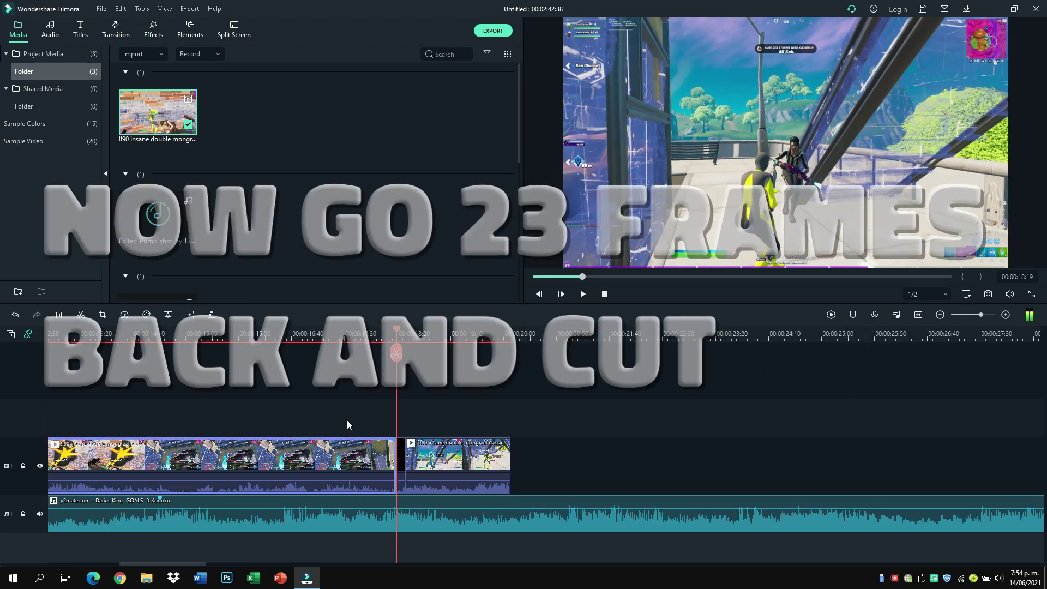
Split the gameplay clip before the kill at 00:00:17:58.
key(Left)
key(Left)
key(Left)
key(Left)
key(Left)
key(Left)
key(Left)
key(Left)
key(Left)
key(Left)
key(Left)
key(Left)
key(Left)
key(Left)
key(Left)
key(Left)
key(Left)
key(Left)
key(Left)
key(Left)
key(Left)
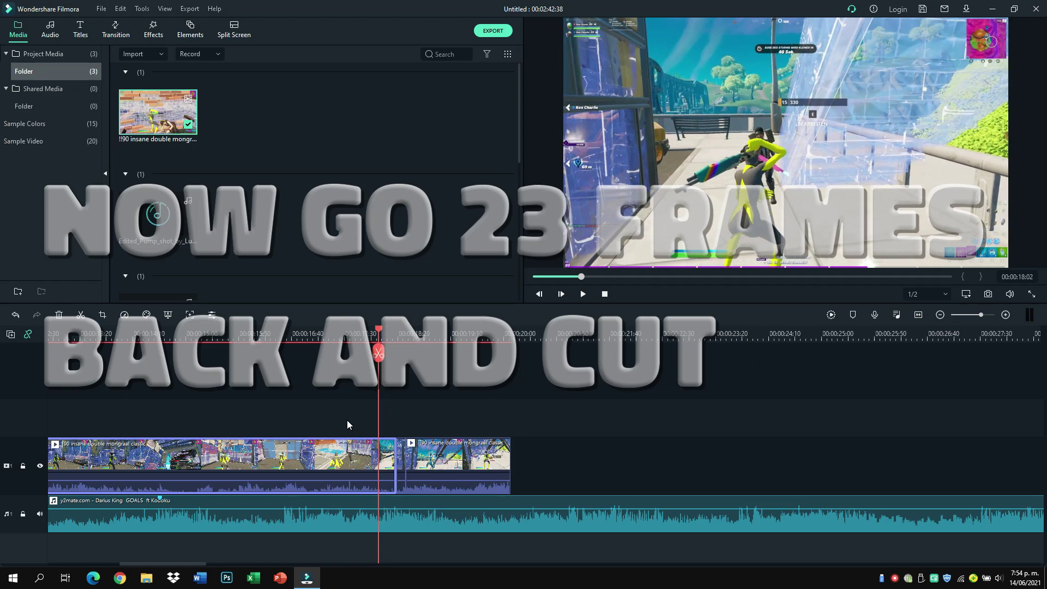
key(ctrl+b)
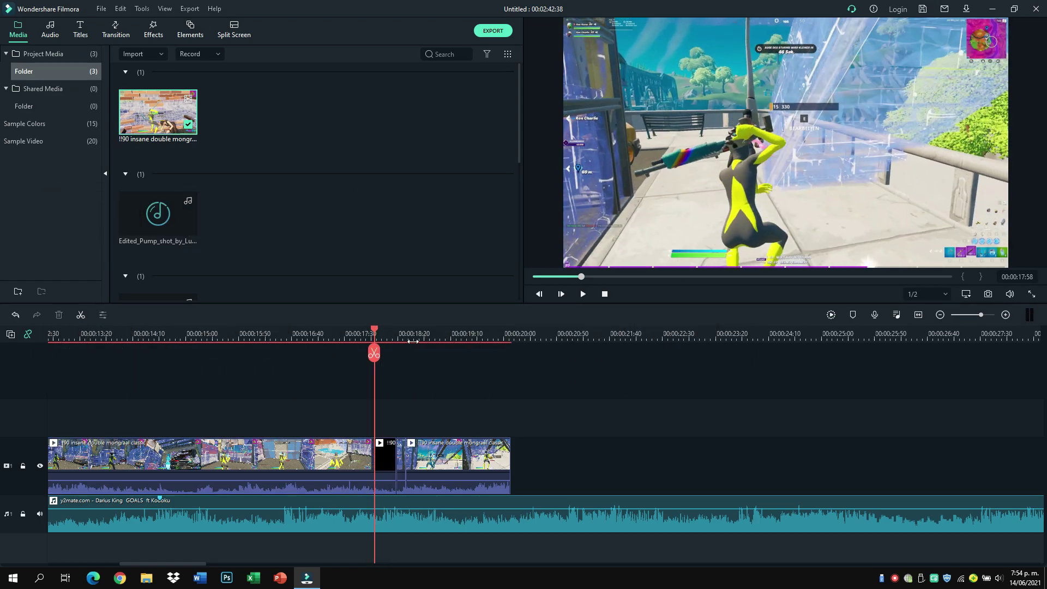
On the second video track, set the first cut piece to 0.40x speed and the short nine-frame piece after it to 4x.
key(ctrl+equal)
drag(392, 428, 393, 410)
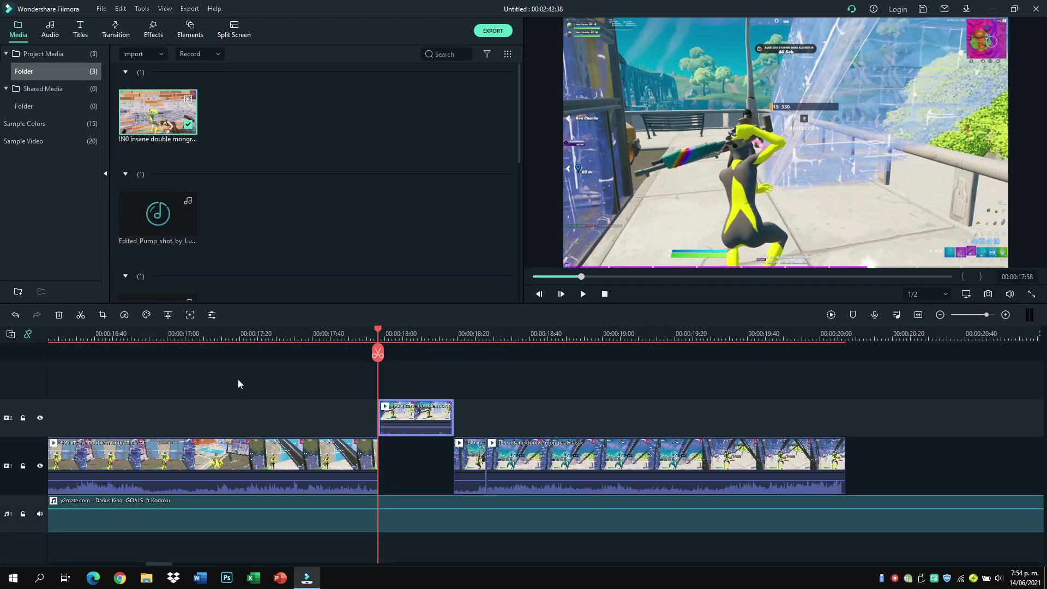
click(125, 315)
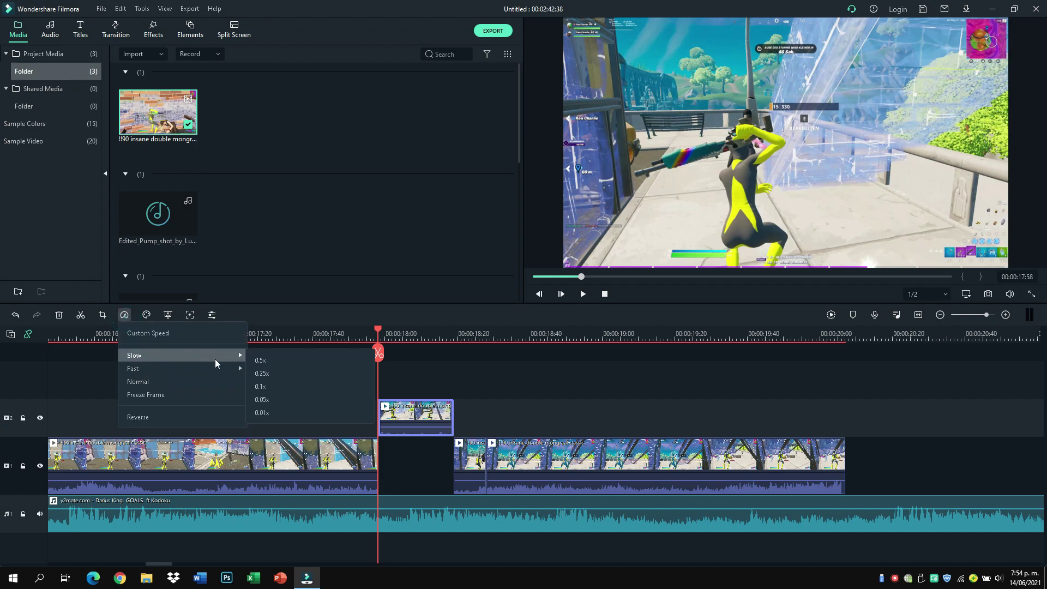
click(210, 342)
click(608, 217)
click(545, 325)
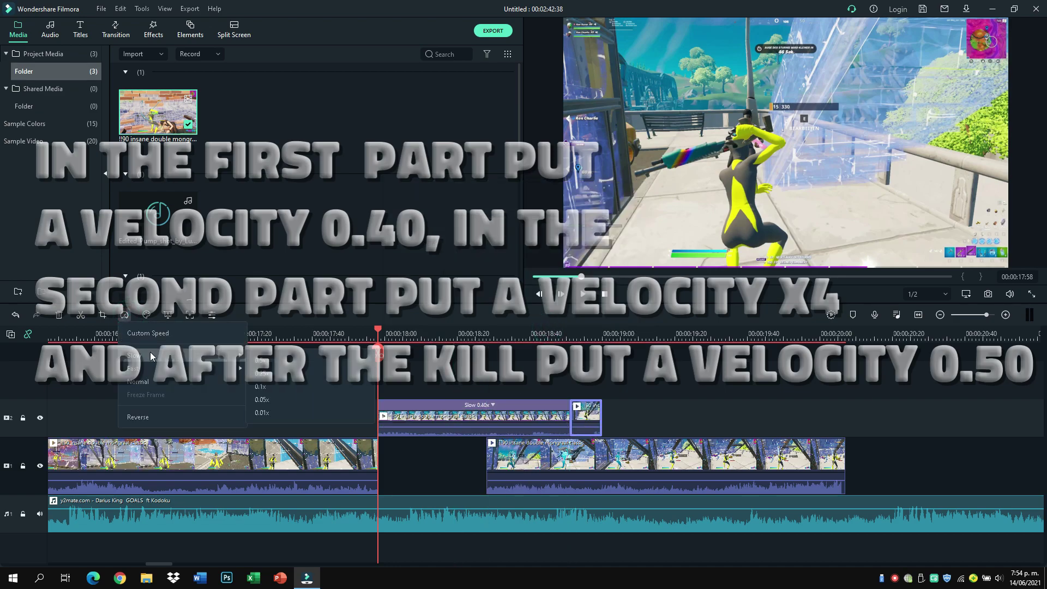
click(276, 385)
Shift and shorten the after-kill clip so it starts where the retimed pieces end, and slow it to 0.5x.
drag(646, 452, 819, 456)
drag(934, 457, 619, 457)
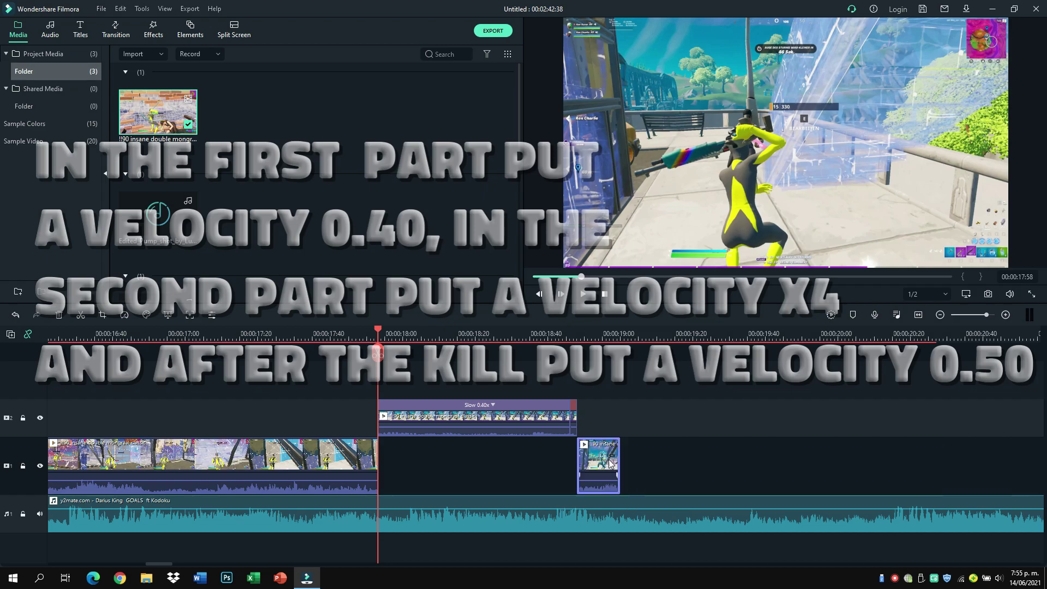
click(124, 315)
click(331, 357)
Move both retimed pieces from the second video track down to the gap in the first track.
drag(510, 381, 587, 419)
drag(512, 418, 516, 442)
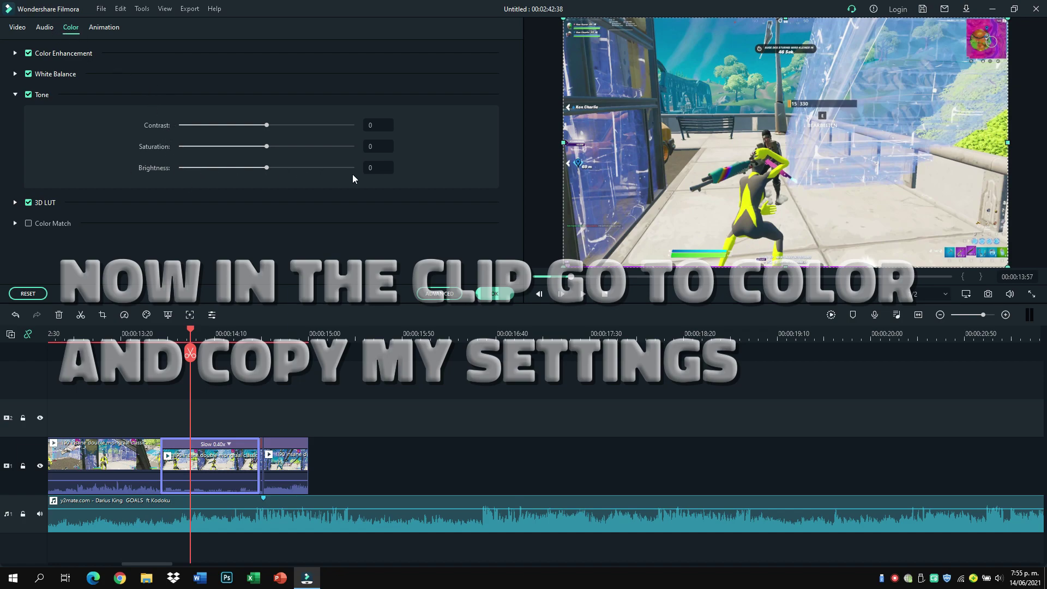
Set the 0.40x clip's tone brightness to -87.
click(373, 169)
text(-87)
key(Return)
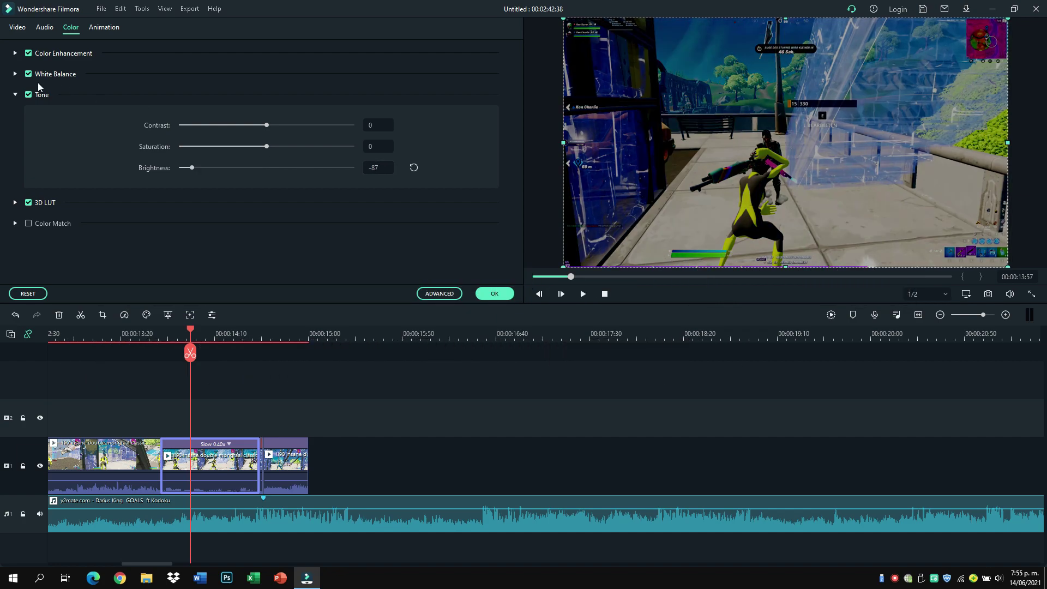
click(15, 95)
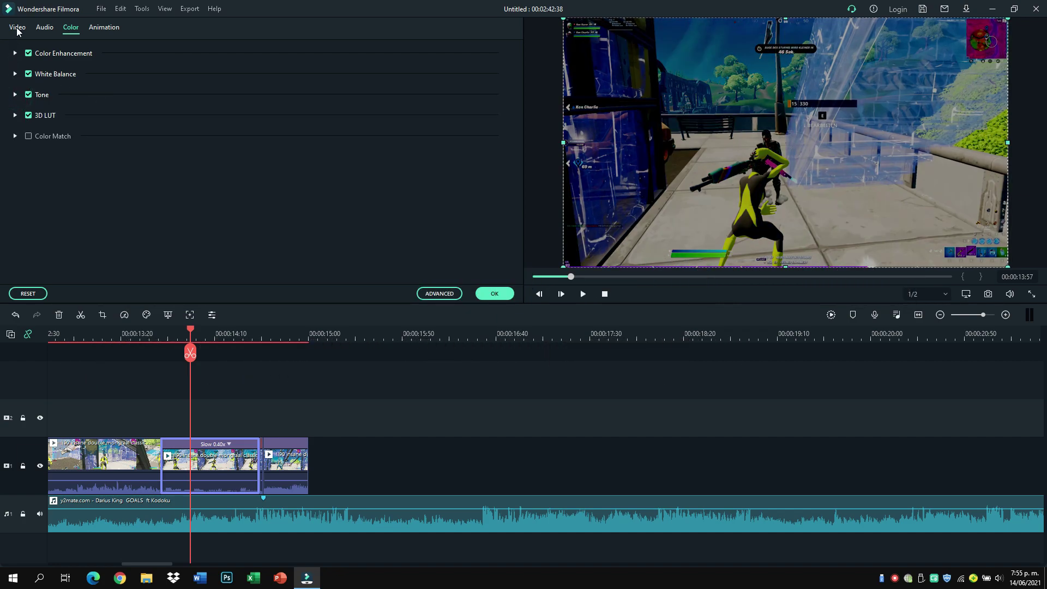
Enable Chroma Key on the 0.40x clip and sample the dark blue of the structure in the preview as key color.
click(18, 28)
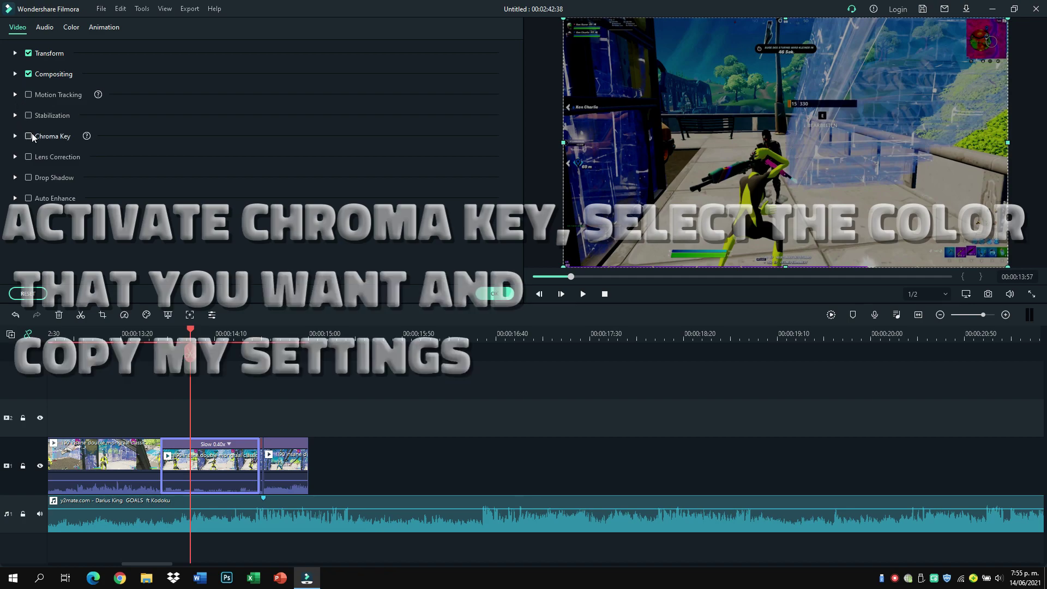
click(31, 134)
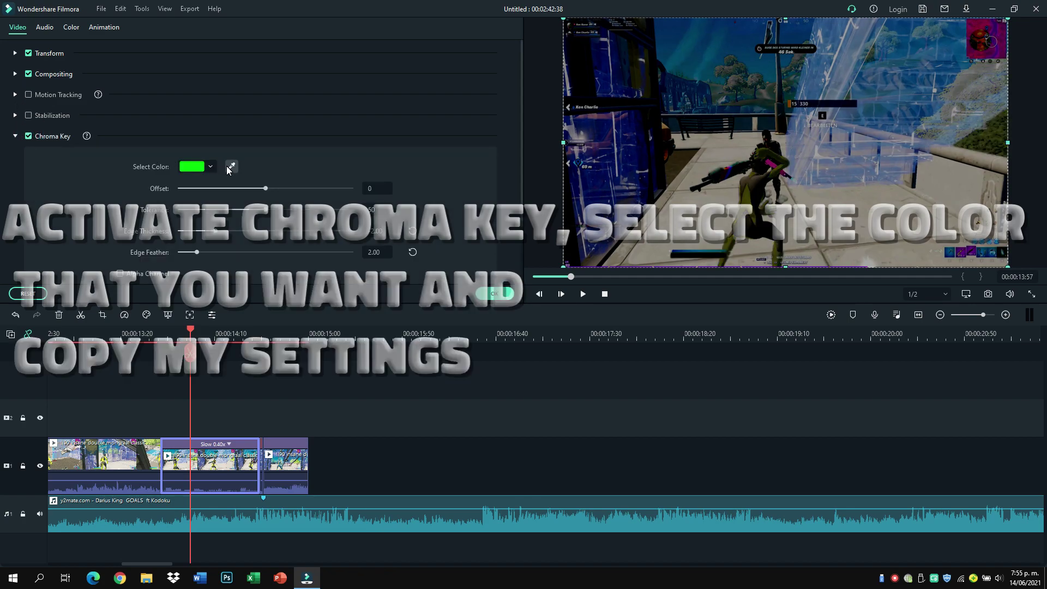
click(231, 166)
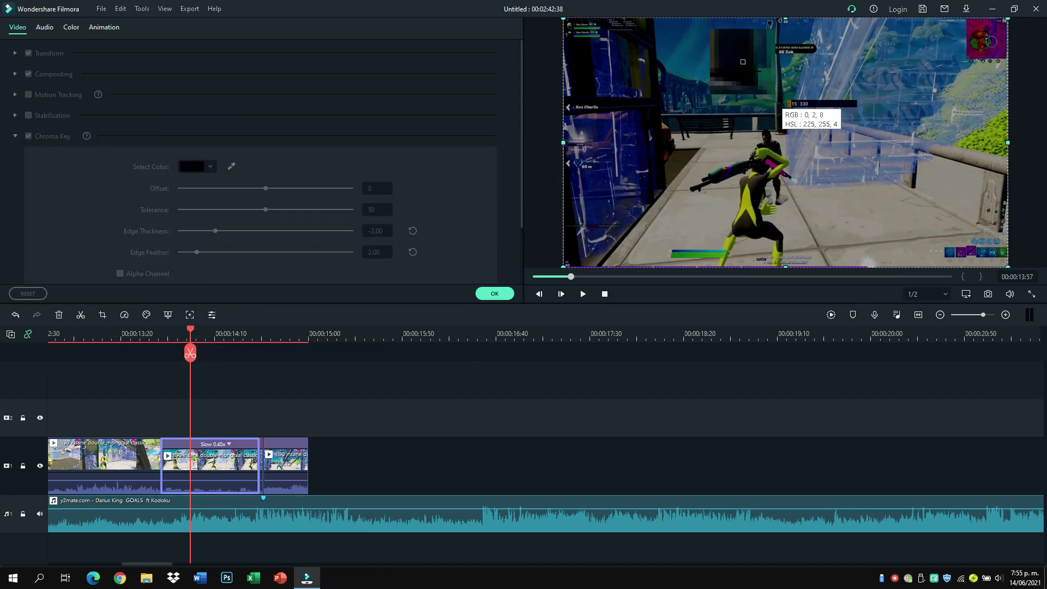
click(692, 165)
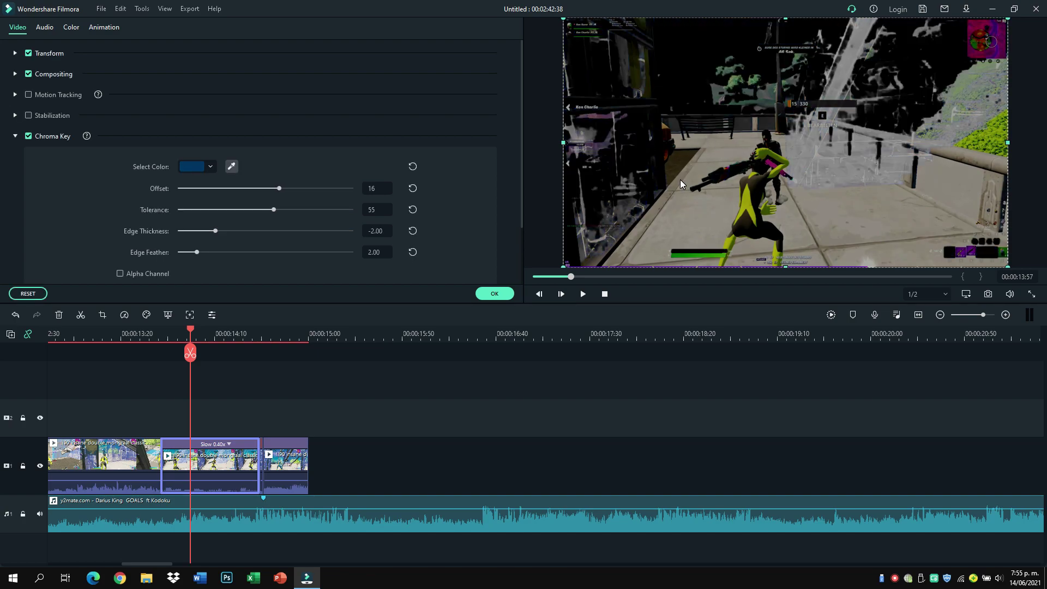
Set the chroma key offset to 7 and tolerance to 50, and reset edge thickness and edge feather to 0.
click(376, 188)
click(374, 210)
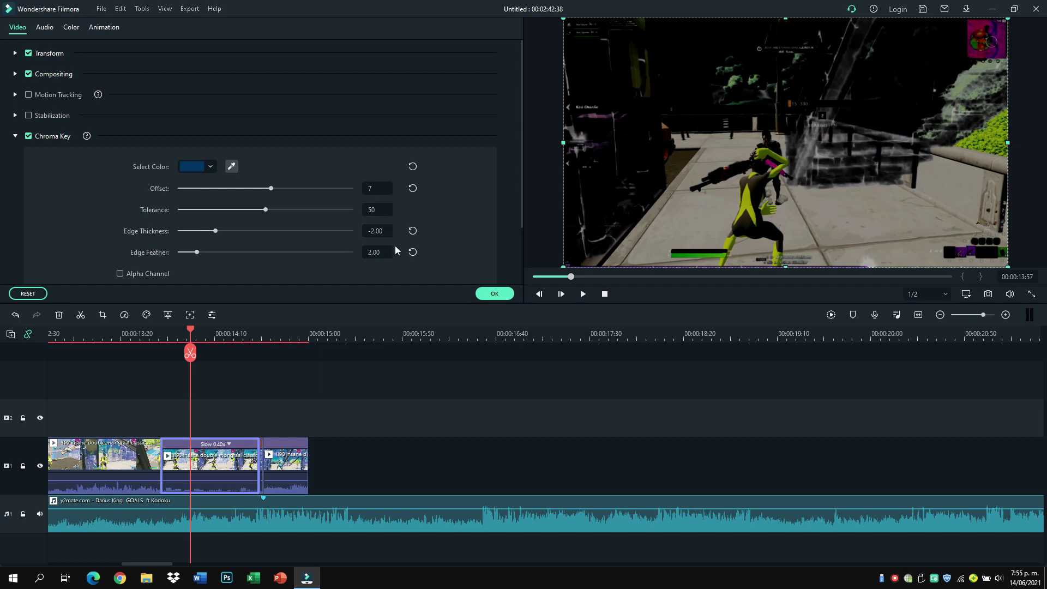
click(413, 234)
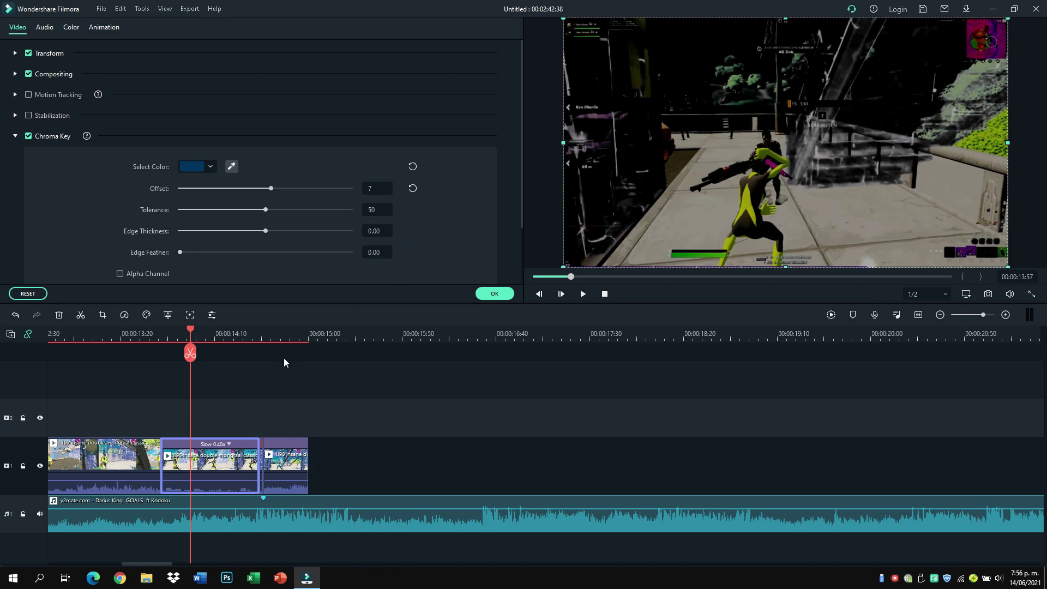
Move the keyed 0.40x clip up to the second video track and place the Orange sample color directly beneath it.
drag(203, 472, 201, 435)
click(479, 296)
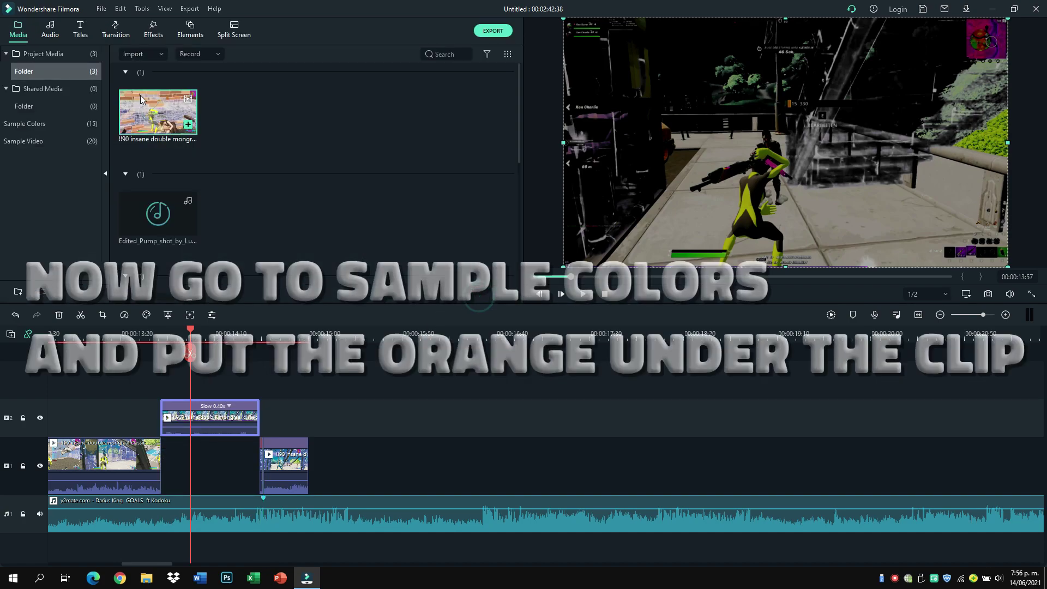
click(60, 123)
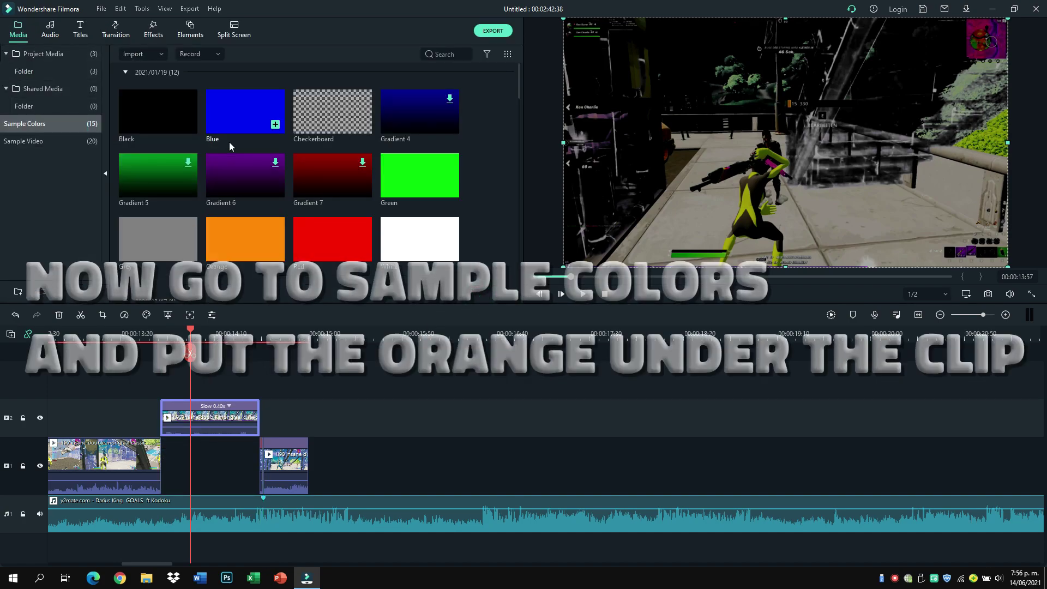
drag(257, 236, 227, 480)
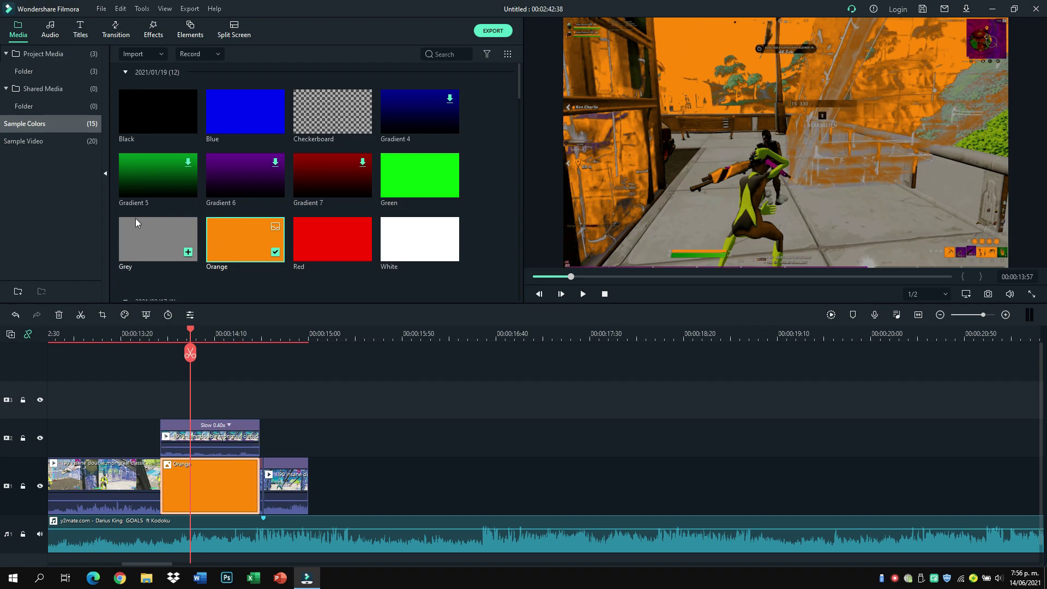
Apply the Willow effect to the keyed 0.40x clip.
click(155, 33)
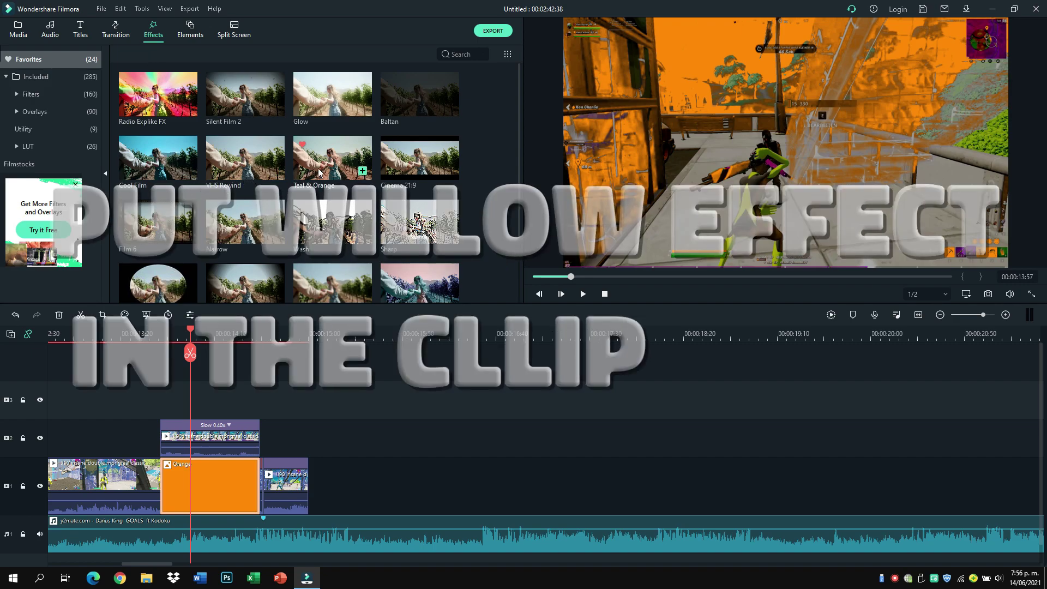
click(60, 77)
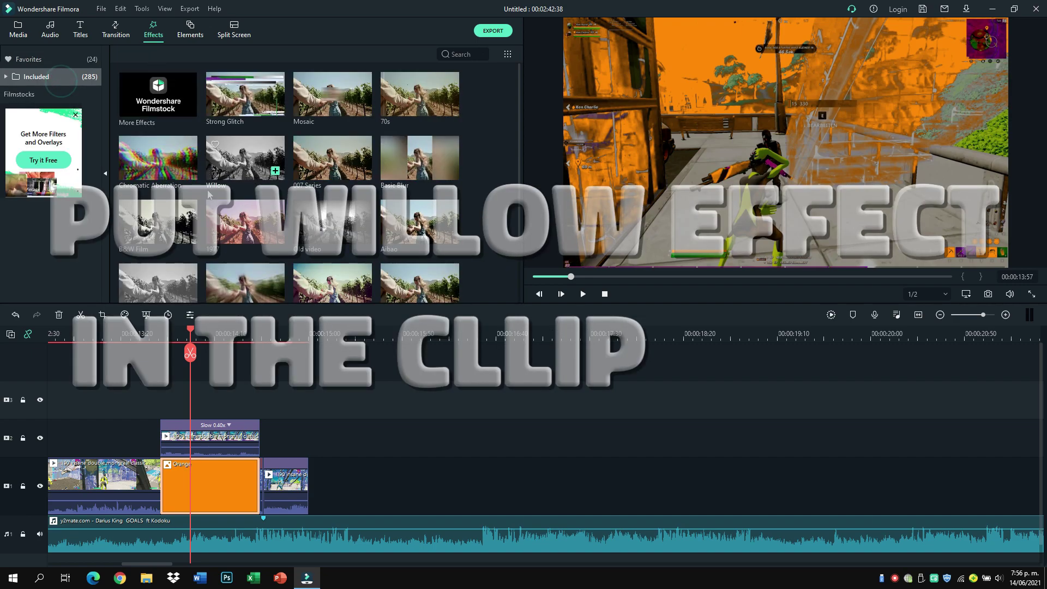
drag(236, 173, 201, 438)
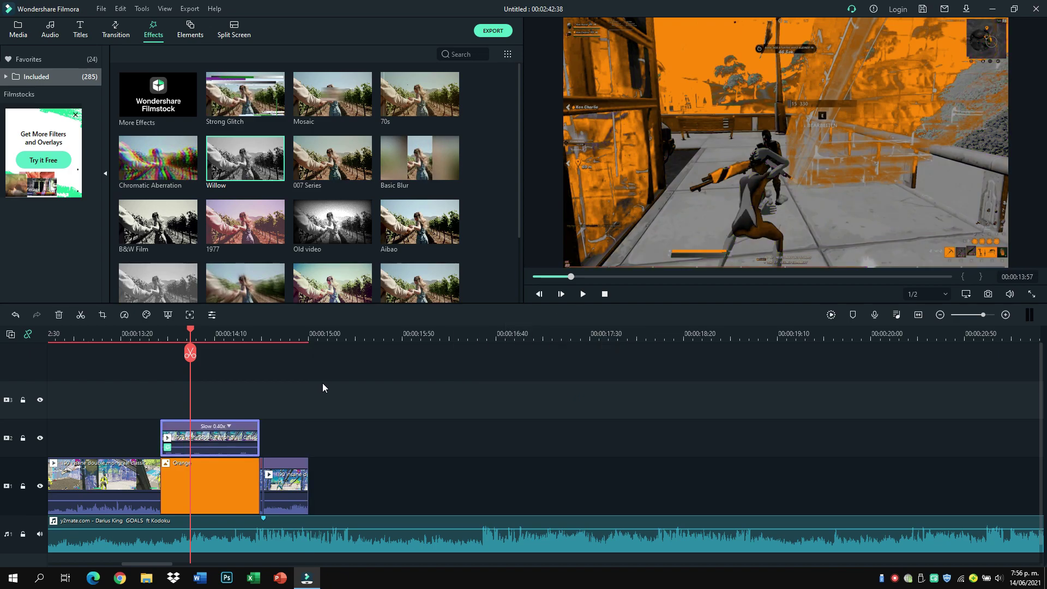
Place the Orange Vortex overlay on the third video track, starting with the 0.40x clip.
click(18, 33)
click(72, 59)
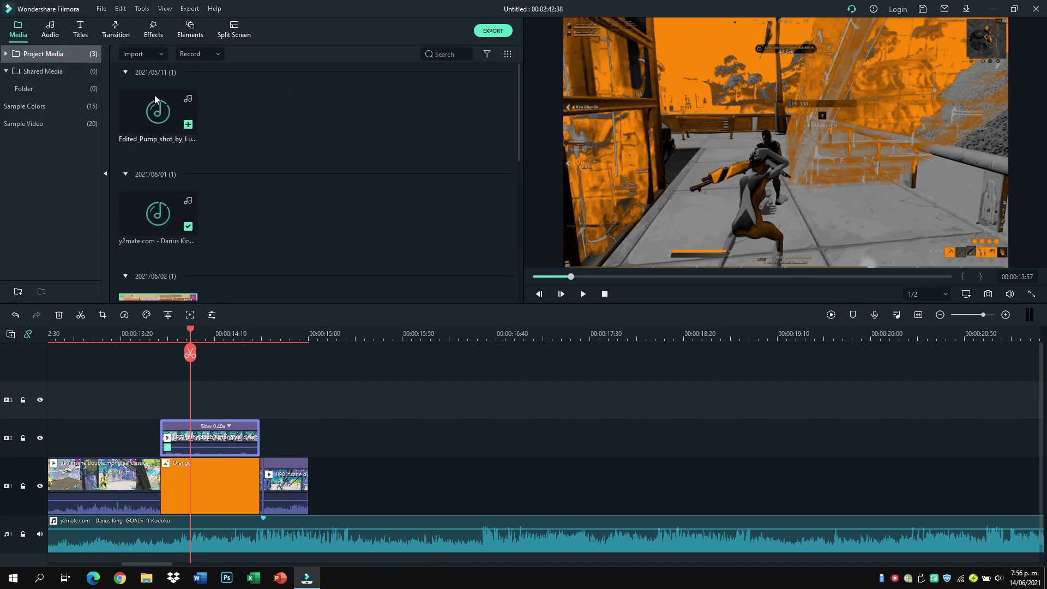
scroll(200, 163, down, 1)
scroll(198, 197, up, 1)
scroll(168, 148, down, 1)
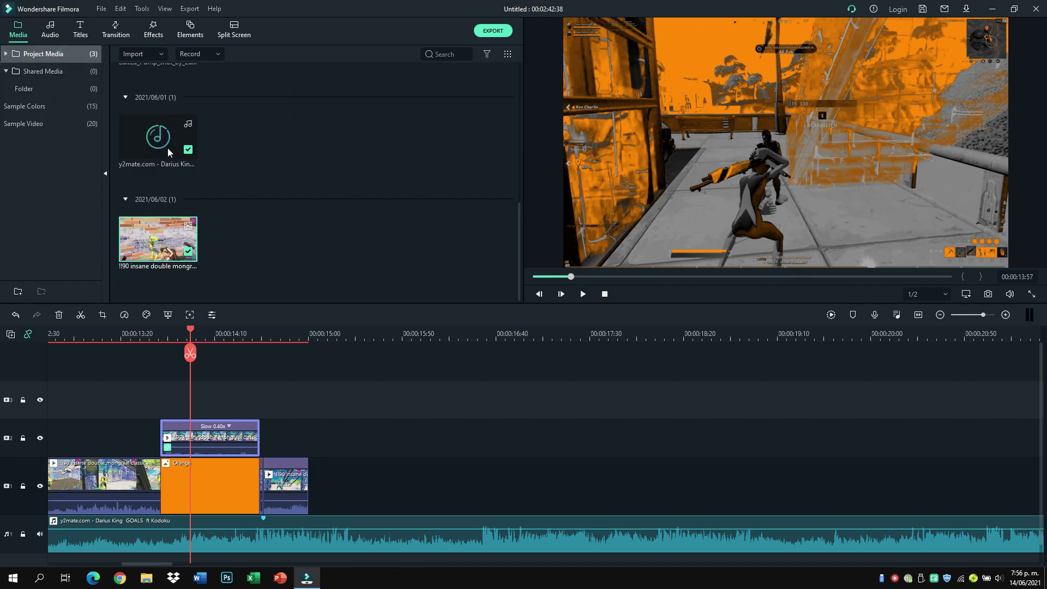
drag(175, 247, 211, 394)
Split the Orange Vortex overlay where the 0.40x clip ends, at 00:00:14:34, and delete the remainder.
click(262, 338)
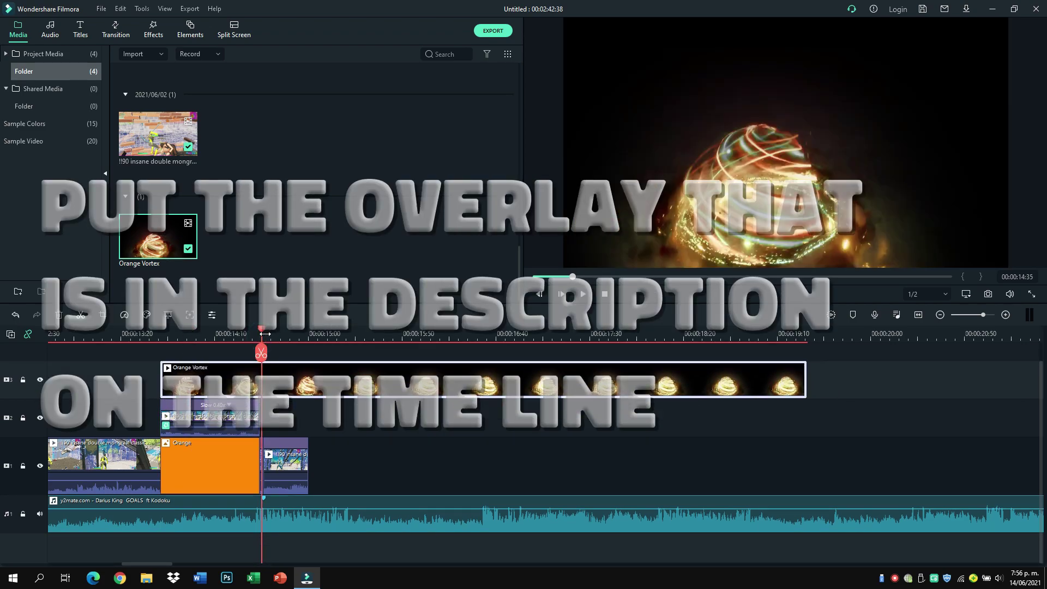
scroll(275, 333, up, 3)
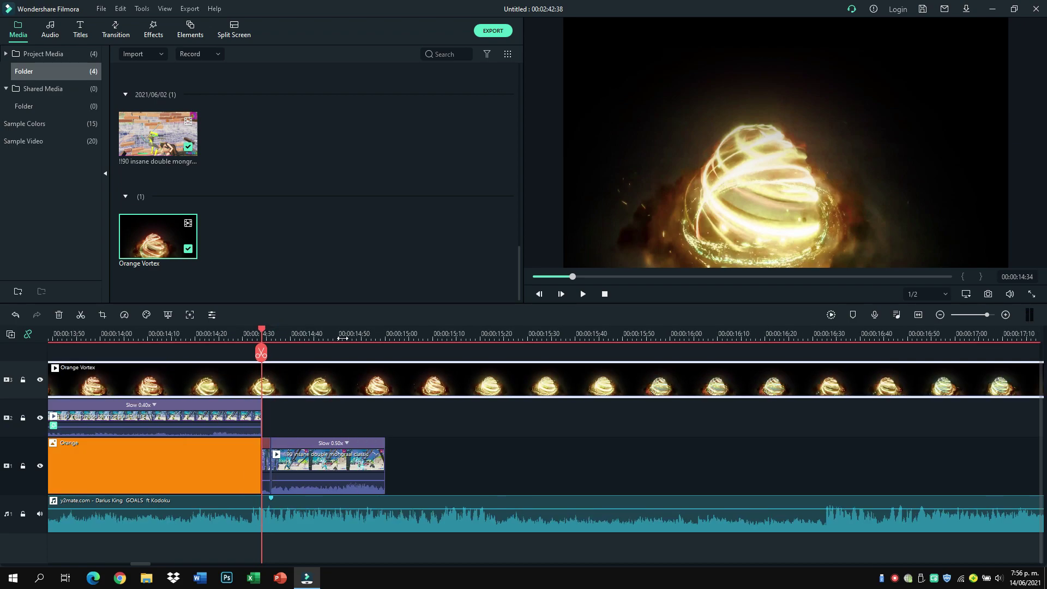
key(ctrl+b)
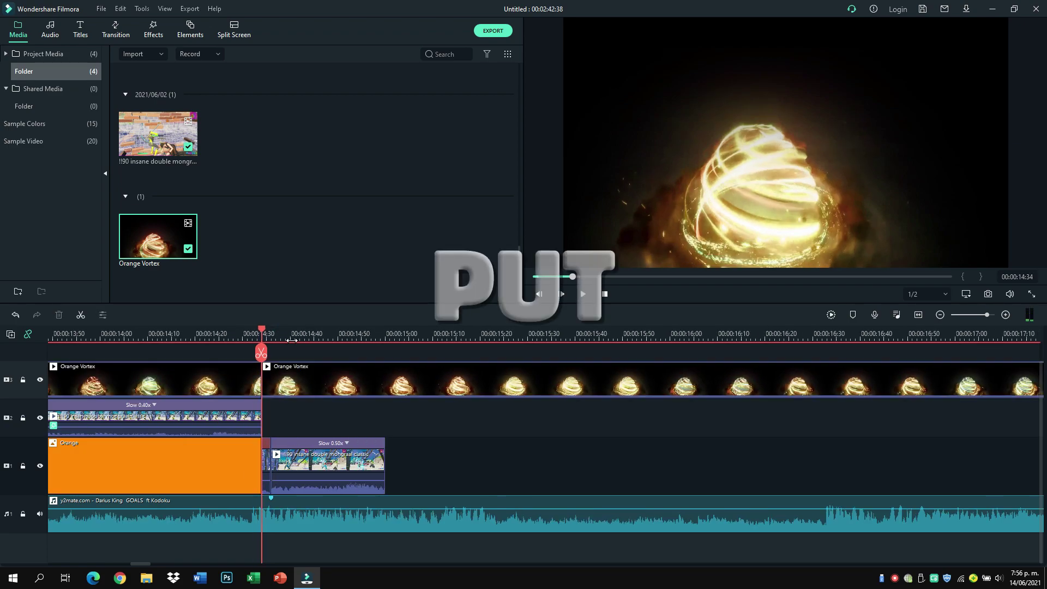
click(339, 388)
key(Delete)
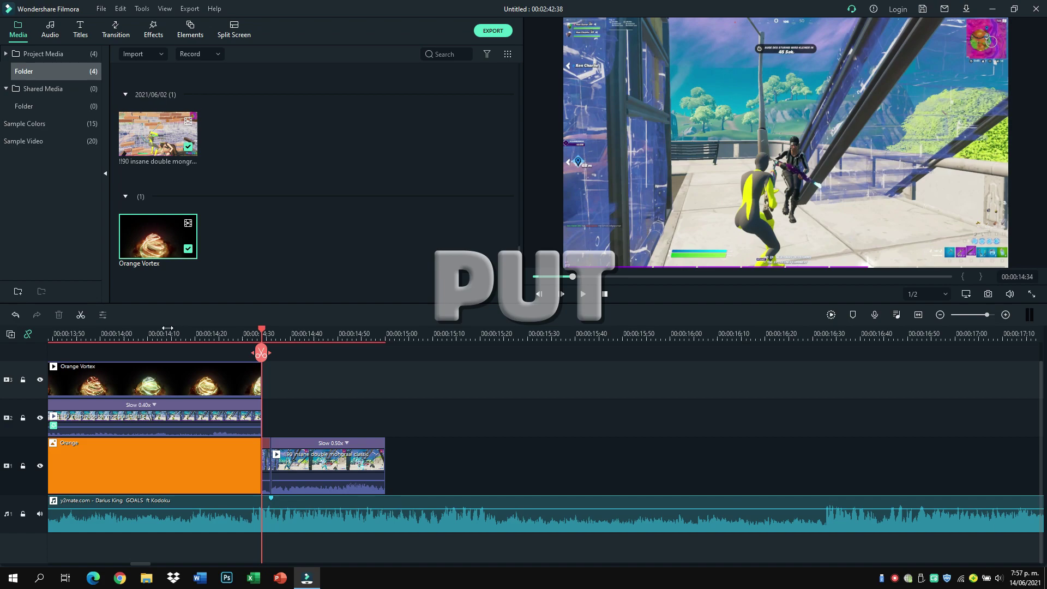
Set the Orange Vortex overlay's blending mode to Screen.
scroll(133, 340, down, 3)
click(137, 338)
double_click(170, 369)
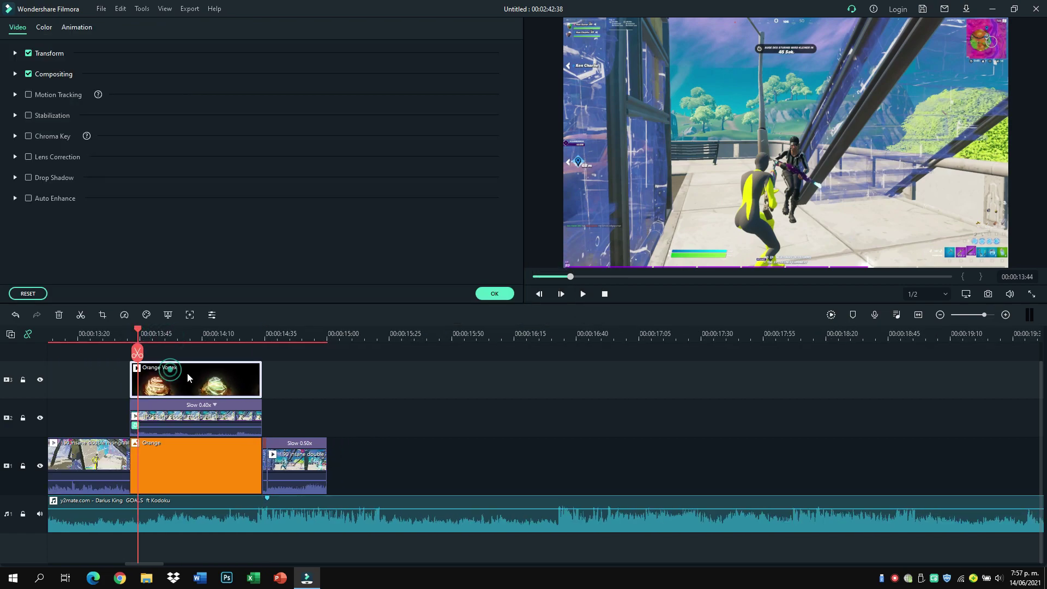
click(15, 74)
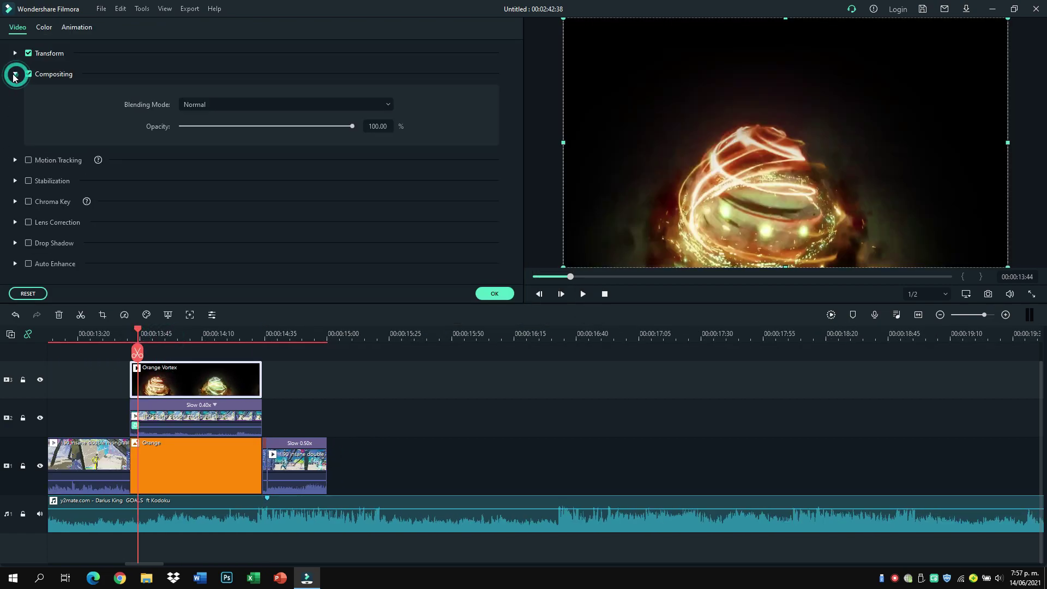
click(260, 104)
click(247, 231)
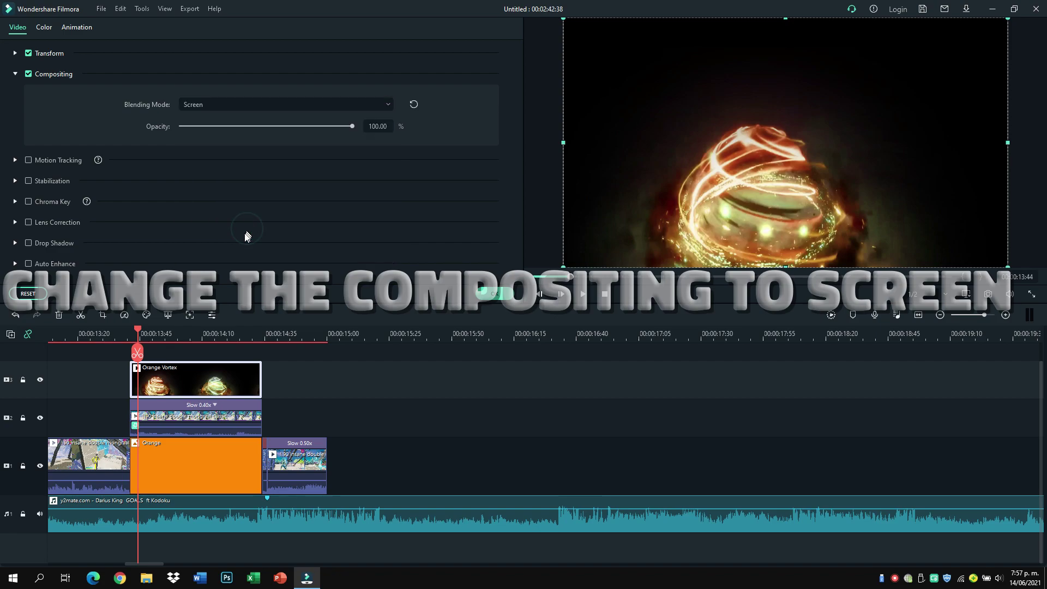
click(14, 75)
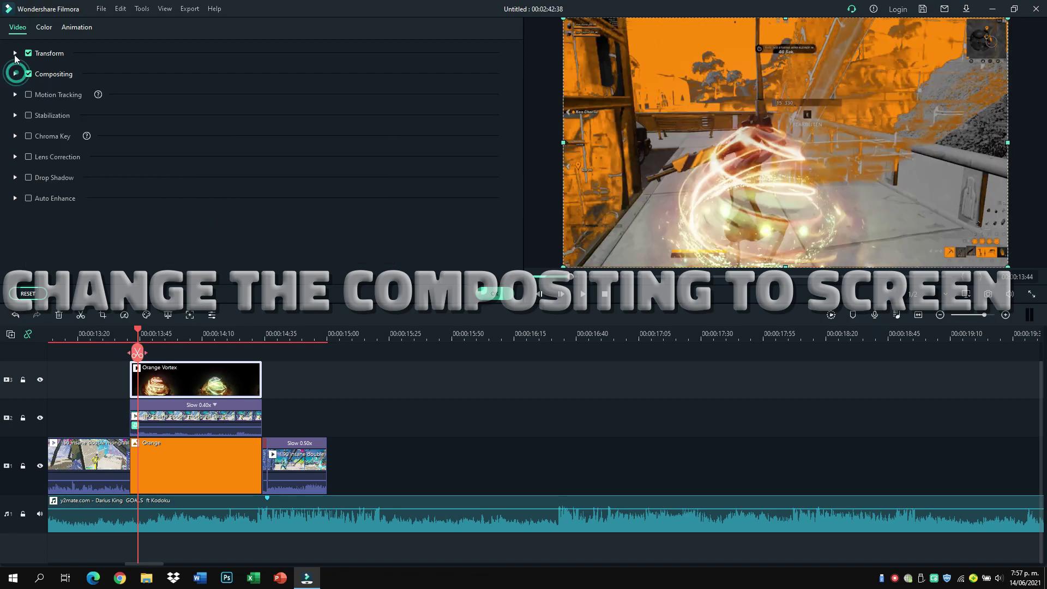
Scale the Orange Vortex overlay to 109% and set its X position to -30.7.
click(15, 53)
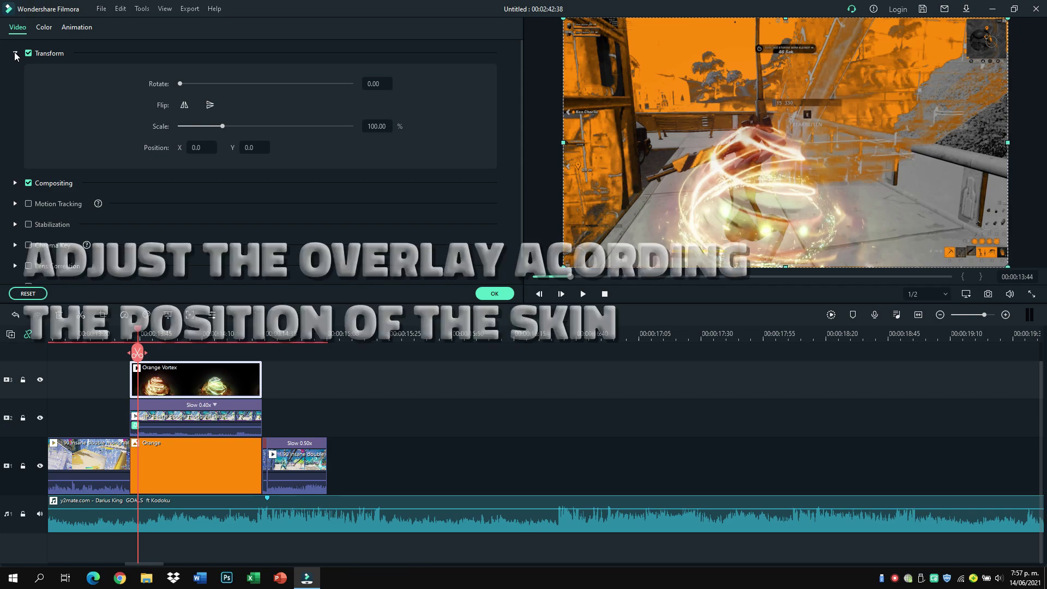
click(376, 126)
text(109)
key(Return)
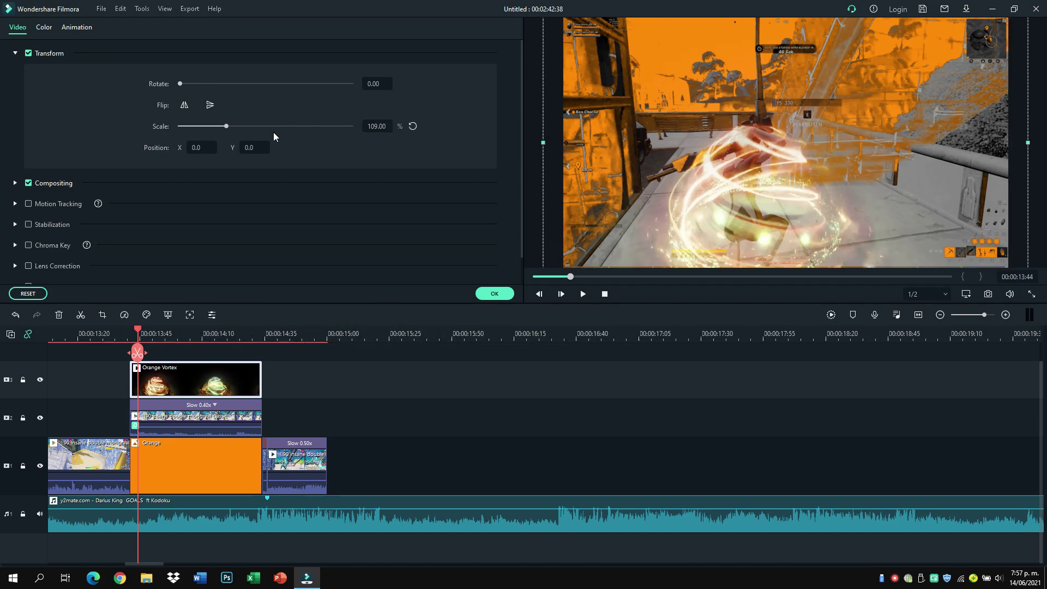
click(203, 147)
text(-30)
key(Return)
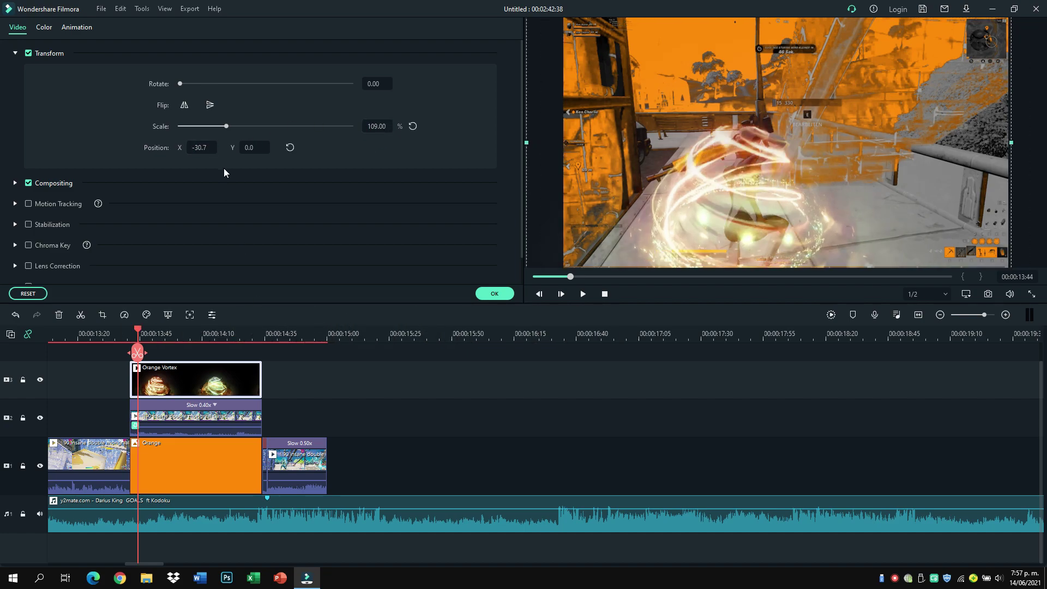
Add a custom animation keyframe on the first frame of the 0.40x clip, at 00:00:13:41.
drag(132, 334, 148, 333)
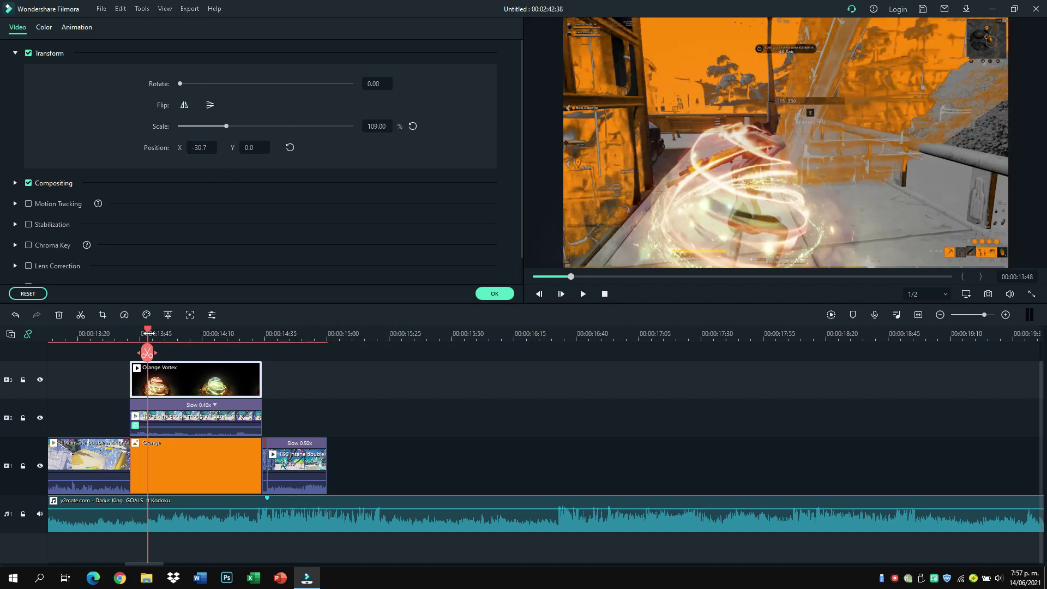
click(183, 333)
click(134, 334)
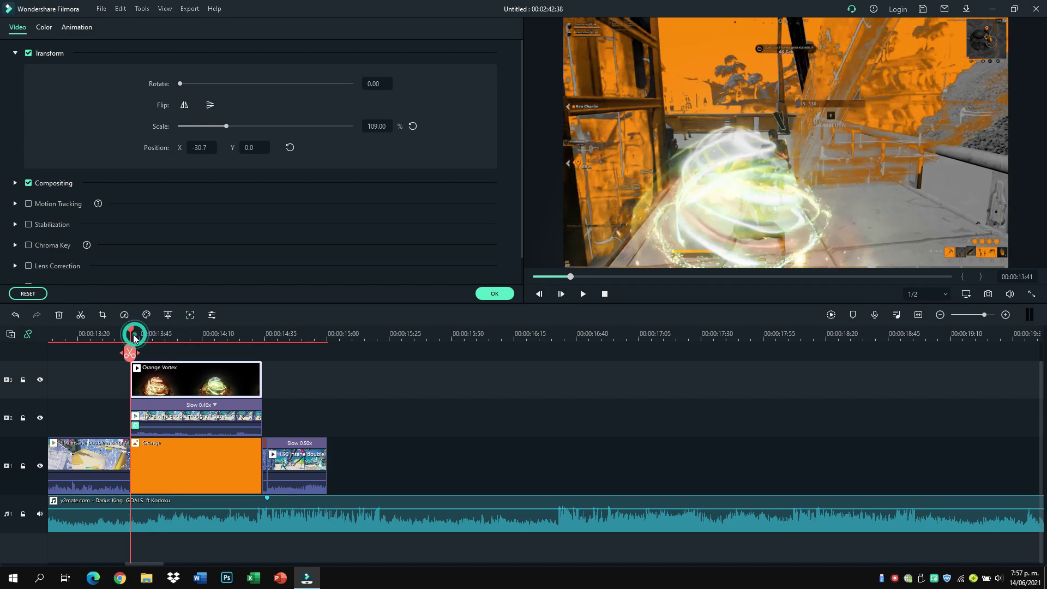
scroll(140, 331, up, 3)
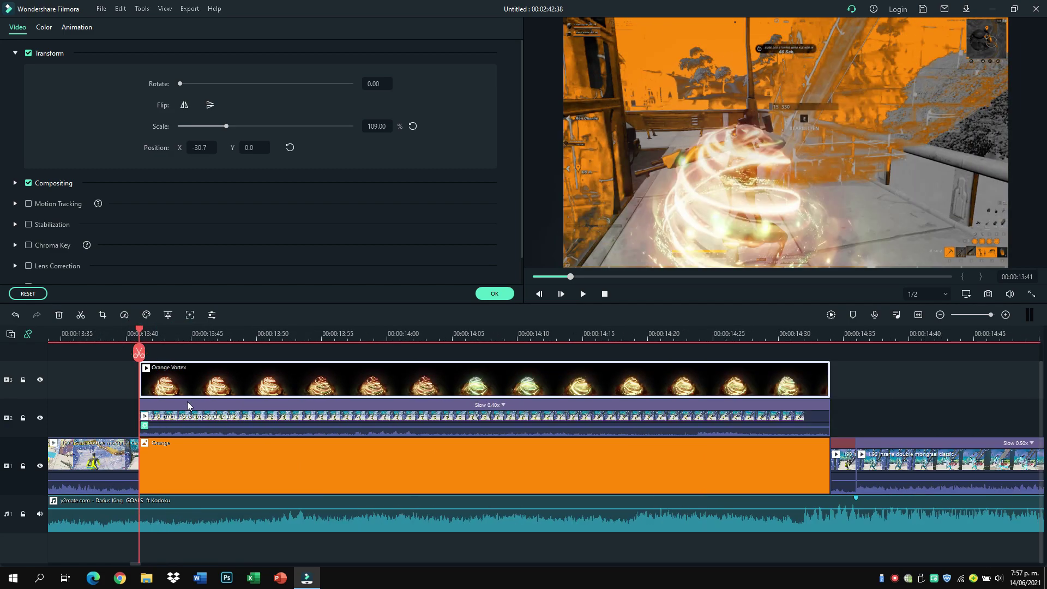
double_click(191, 418)
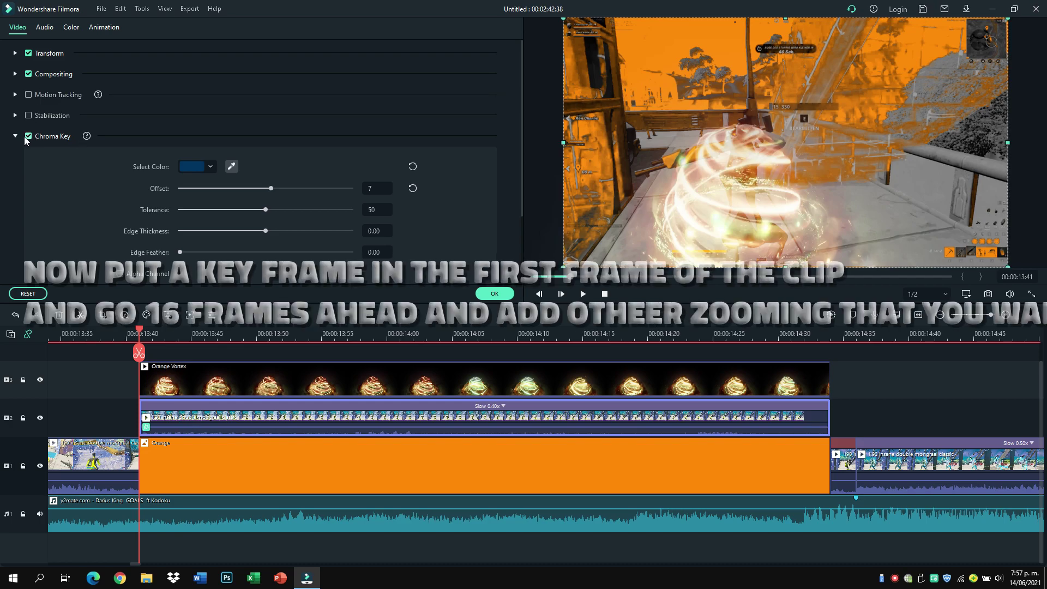
click(17, 135)
click(99, 28)
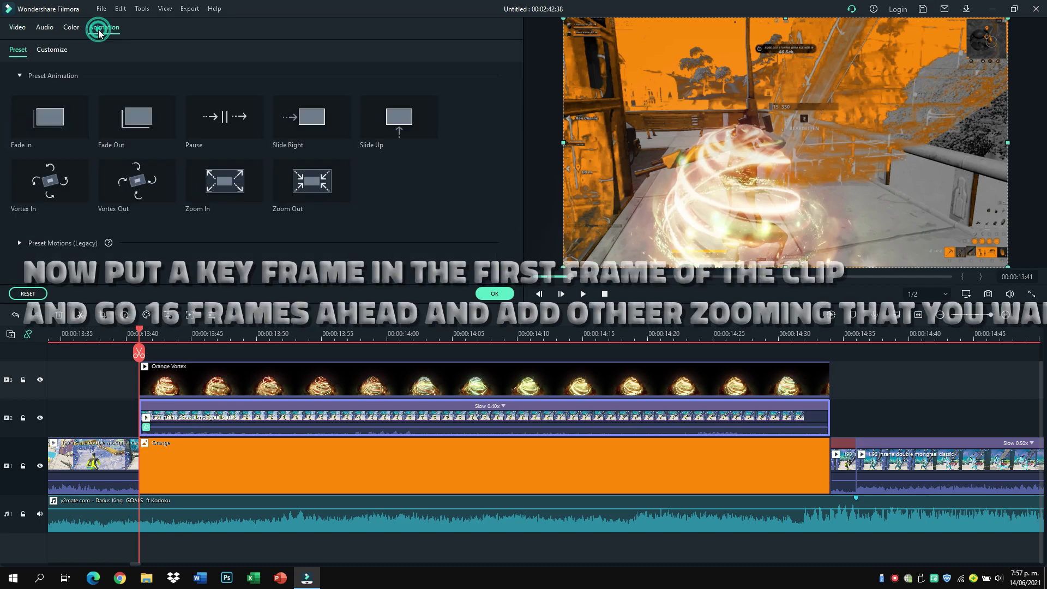
click(59, 49)
click(198, 94)
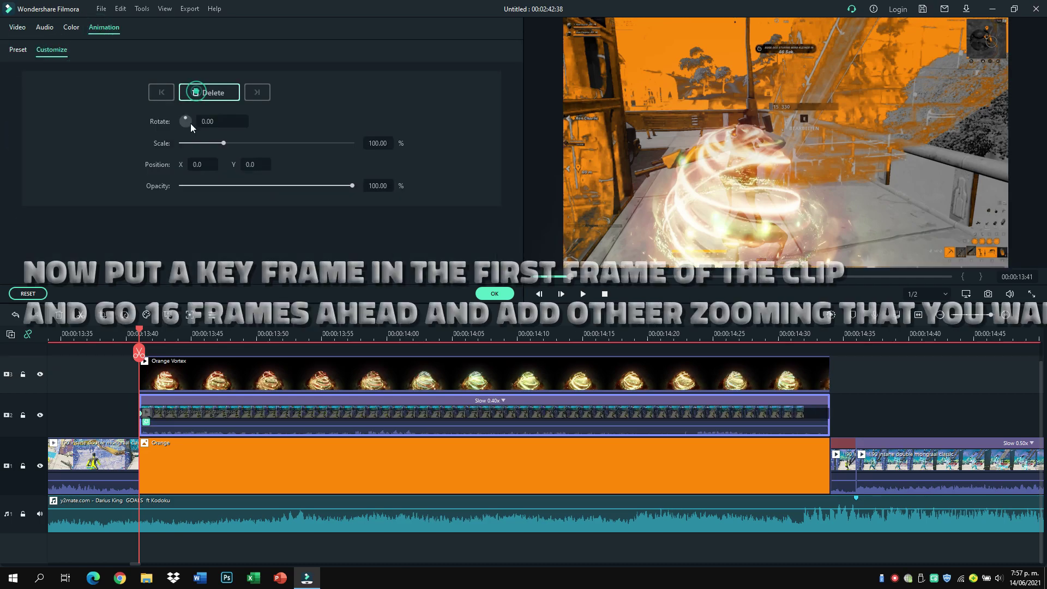
Add a keyframe on the 0.40x clip 16 frames ahead, at 00:00:13:57, with its scale set to 145%.
click(268, 341)
click(139, 338)
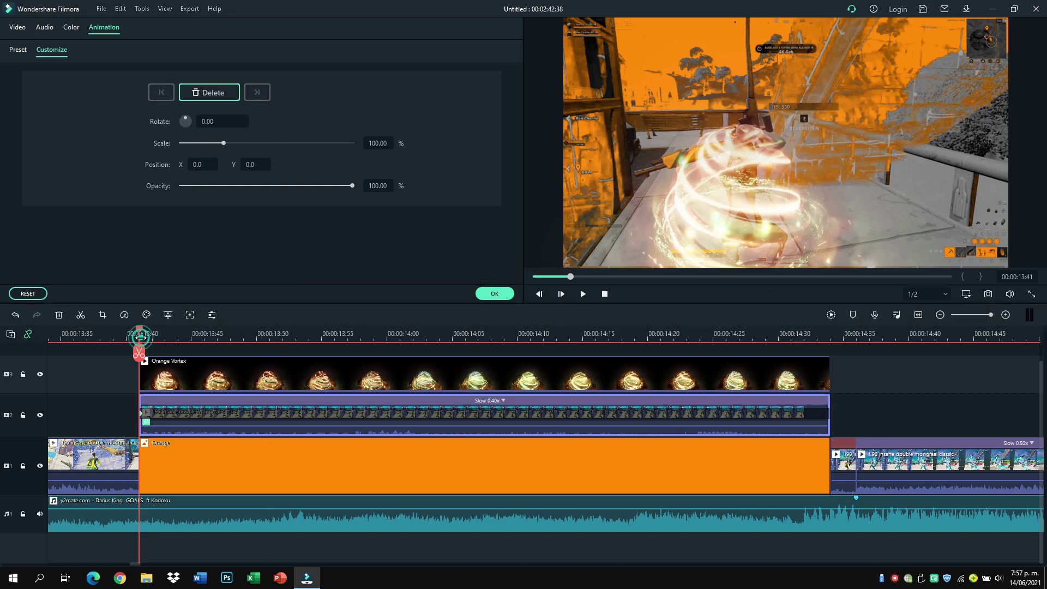
click(143, 330)
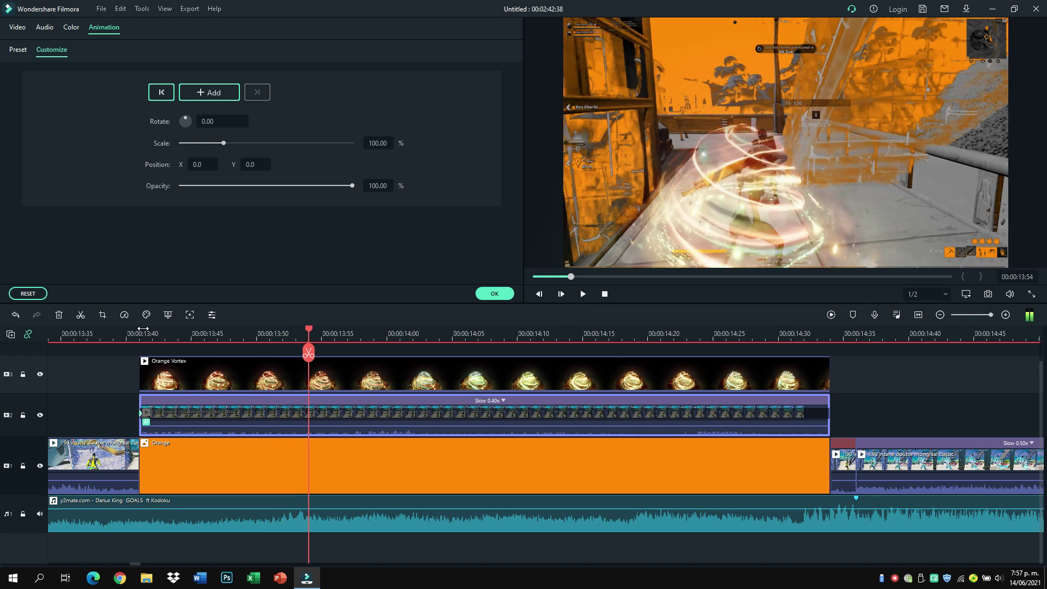
click(377, 142)
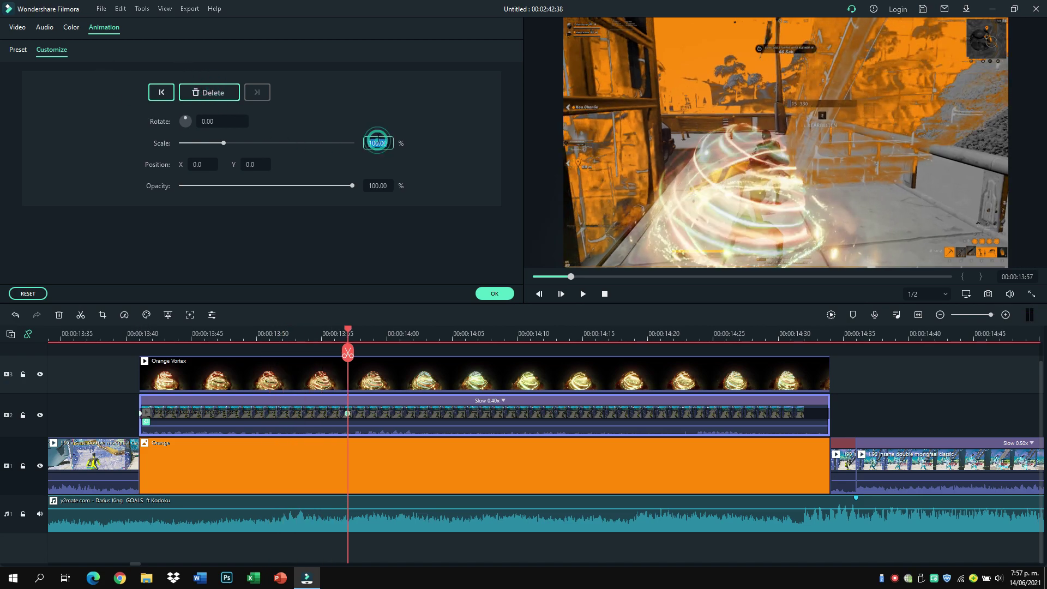
text(145)
key(Return)
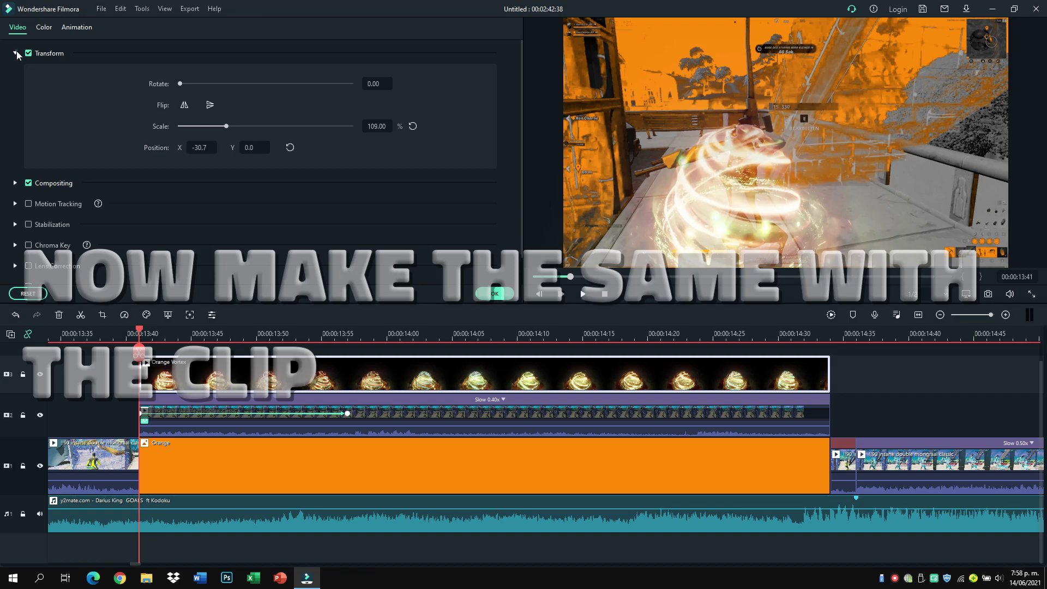
Add a custom animation keyframe on the first frame of the Orange Vortex overlay, at 00:00:13:41.
click(15, 53)
click(76, 27)
click(49, 49)
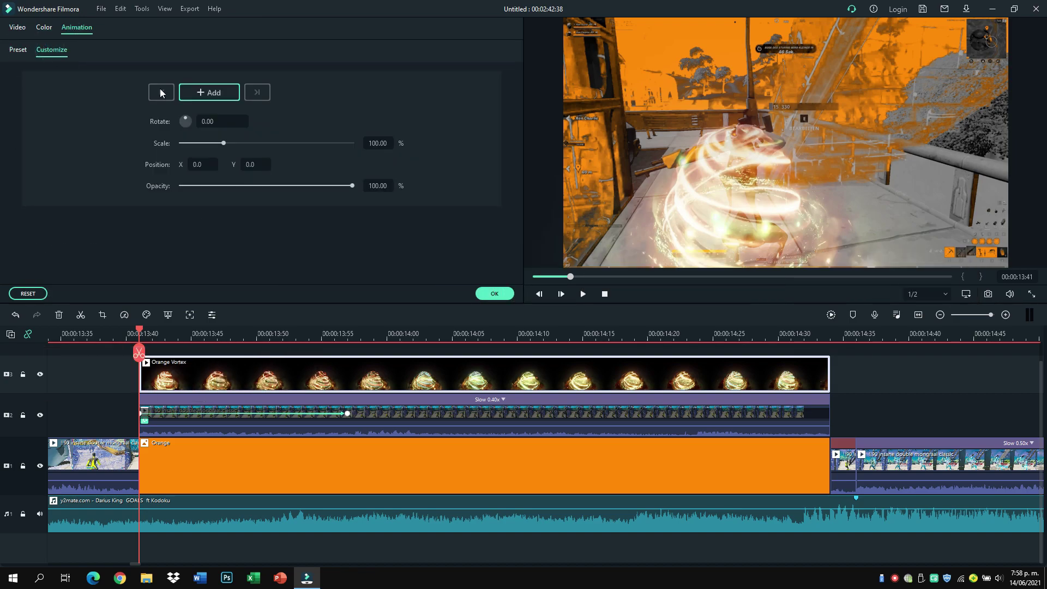
click(188, 92)
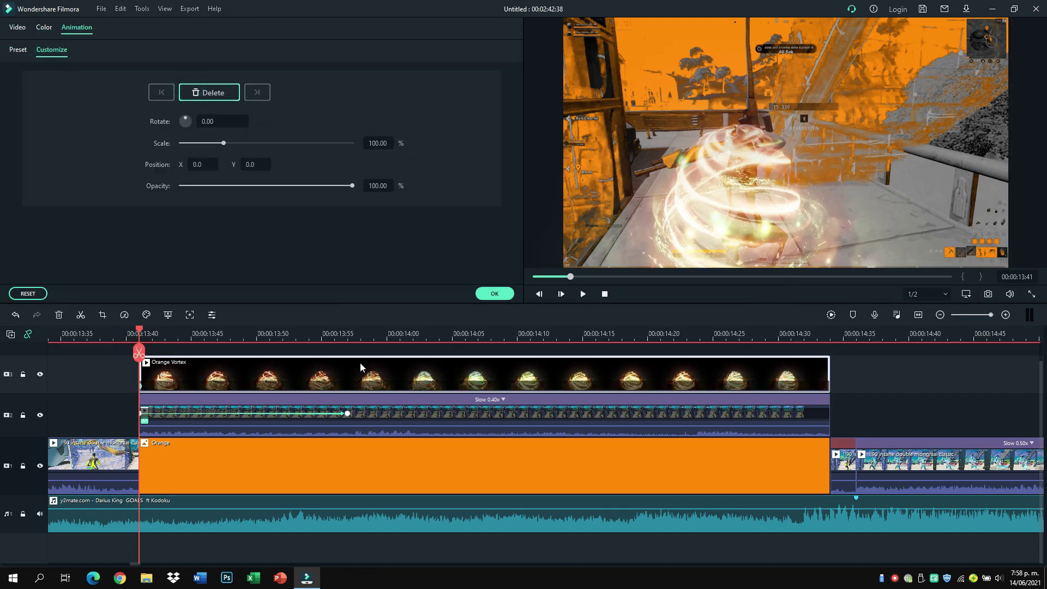
Add a keyframe on the Orange Vortex overlay at 00:00:13:57 with its scale set to 145%.
click(350, 335)
click(380, 143)
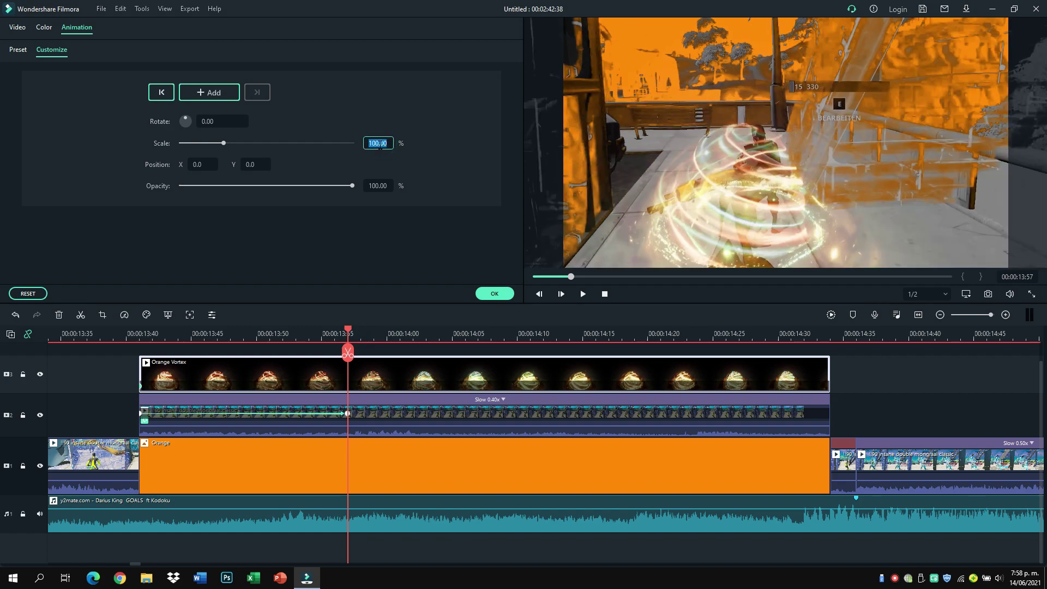
text(145)
key(Return)
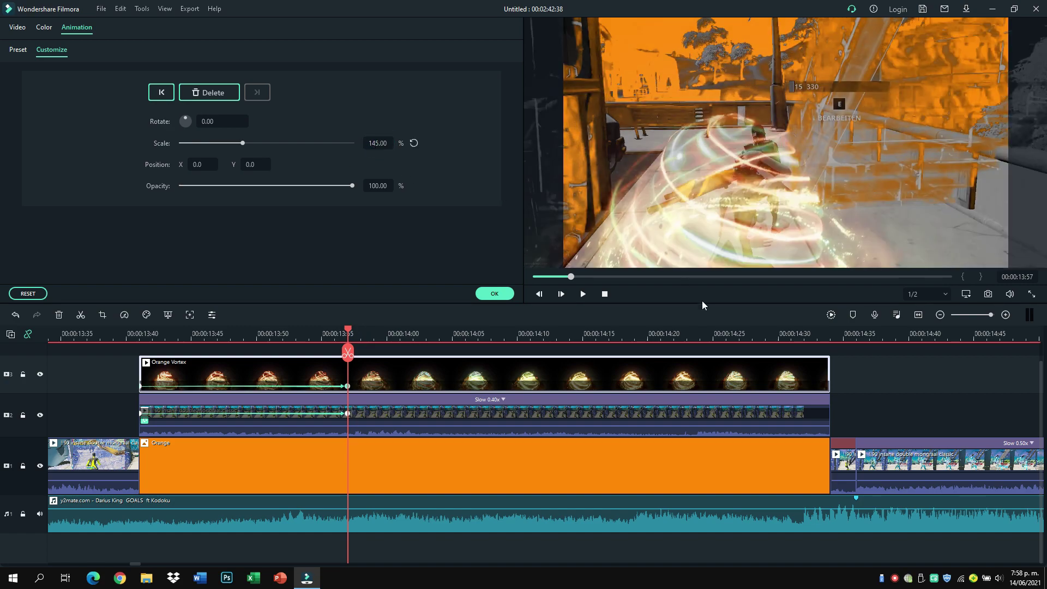
Add zoom-out keyframes to the Orange Vortex overlay: 145% scale at 00:00:14:18 and 100% scale at its end, 00:00:14:34.
click(816, 343)
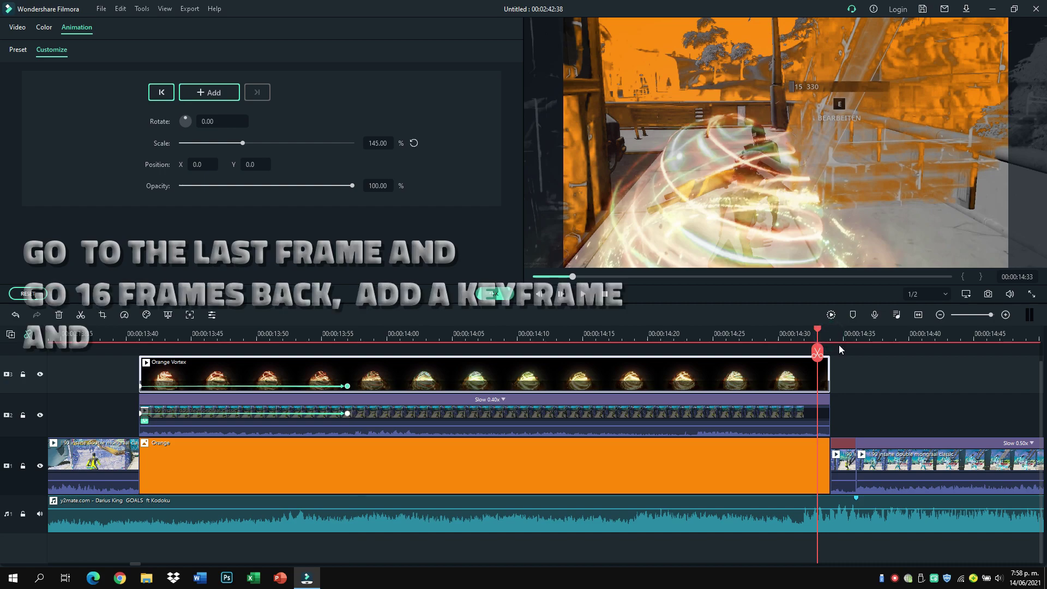
drag(808, 339, 624, 336)
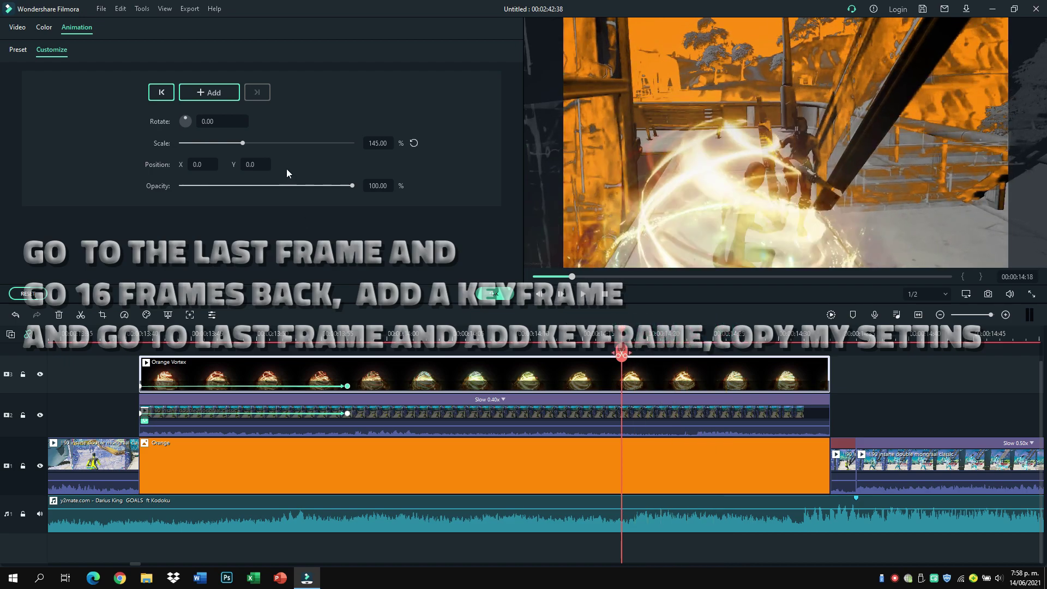
click(209, 92)
click(829, 336)
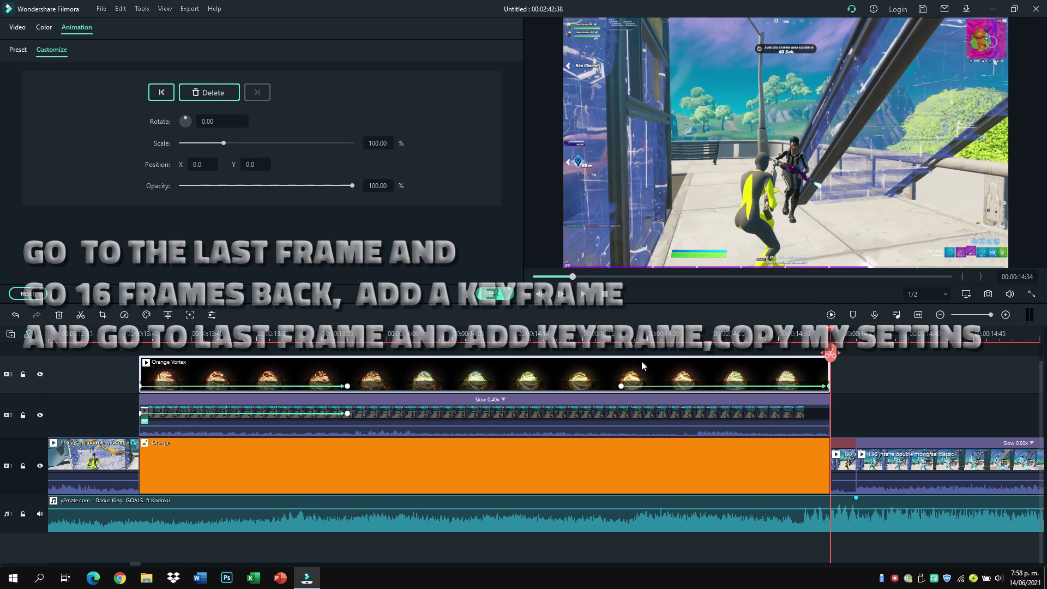
Add matching zoom-out keyframes to the 0.40x clip, 145% at 00:00:14:18 and 100% at 00:00:14:34, and confirm the animation.
click(621, 336)
click(642, 413)
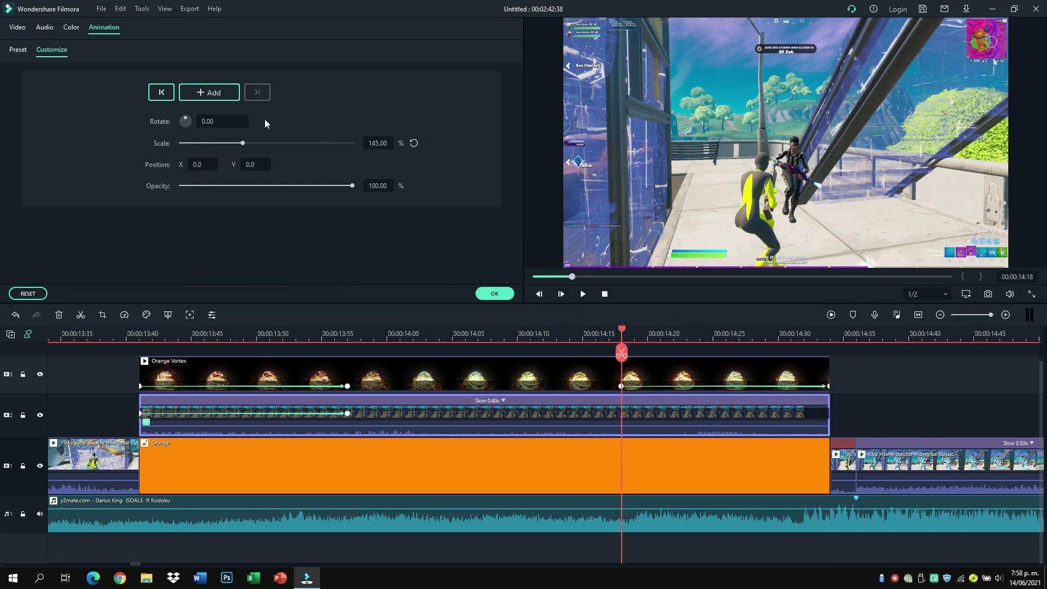
click(224, 96)
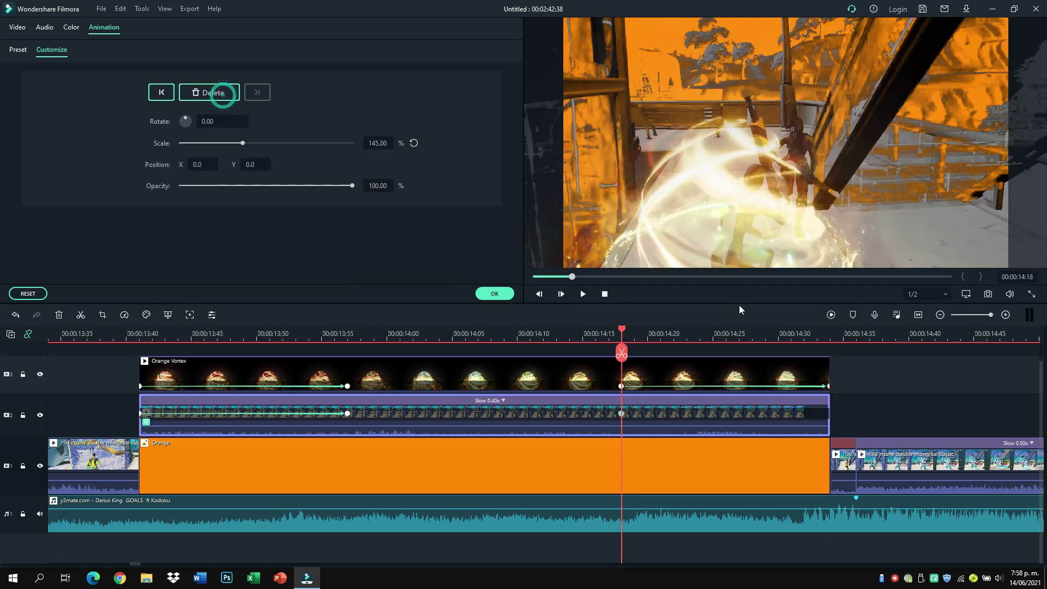
click(816, 336)
click(832, 334)
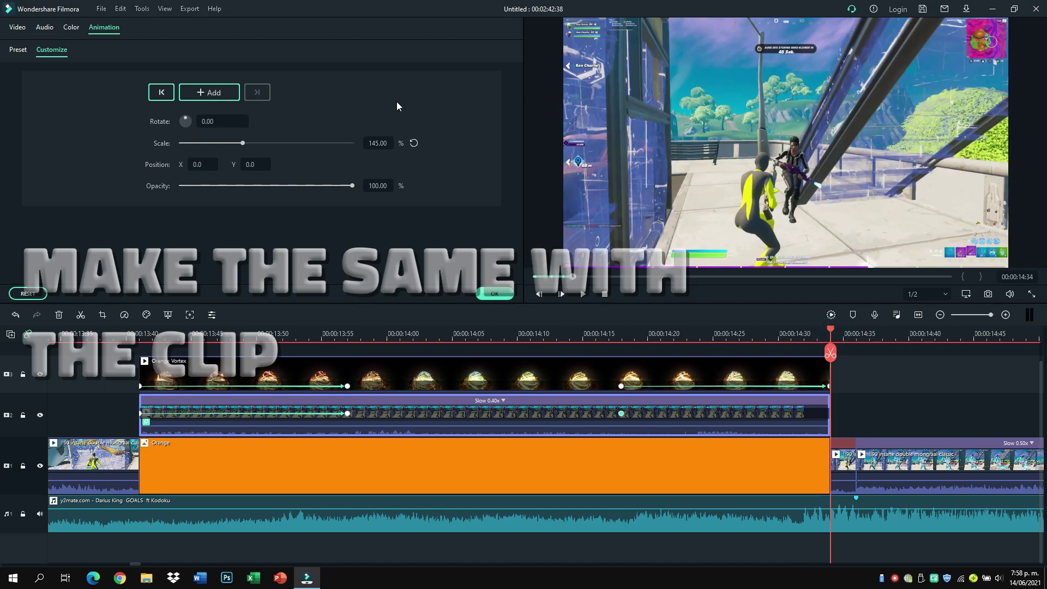
click(413, 143)
scroll(500, 337, down, 4)
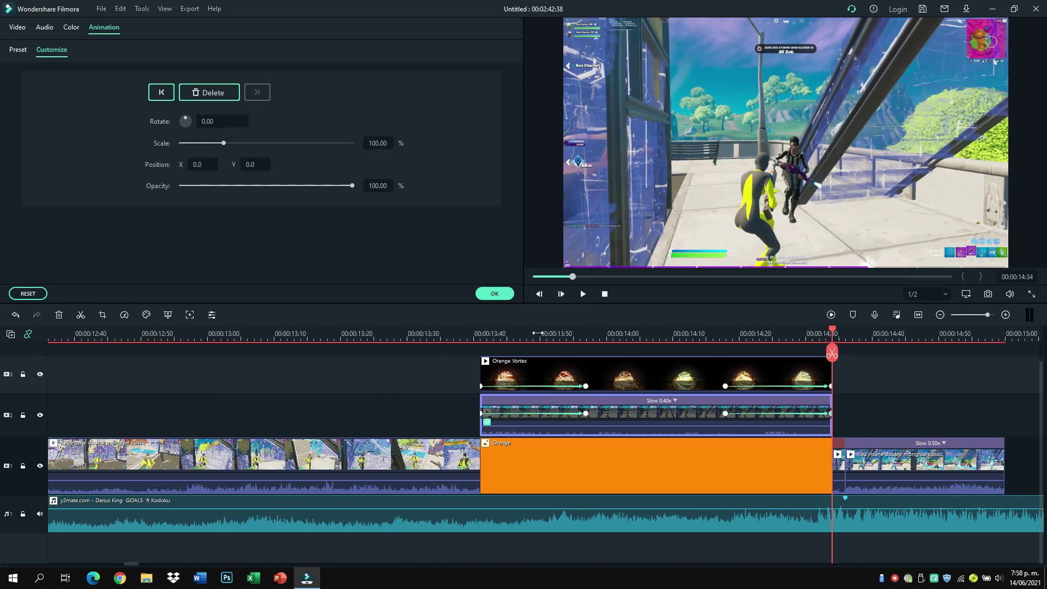
drag(137, 568, 141, 568)
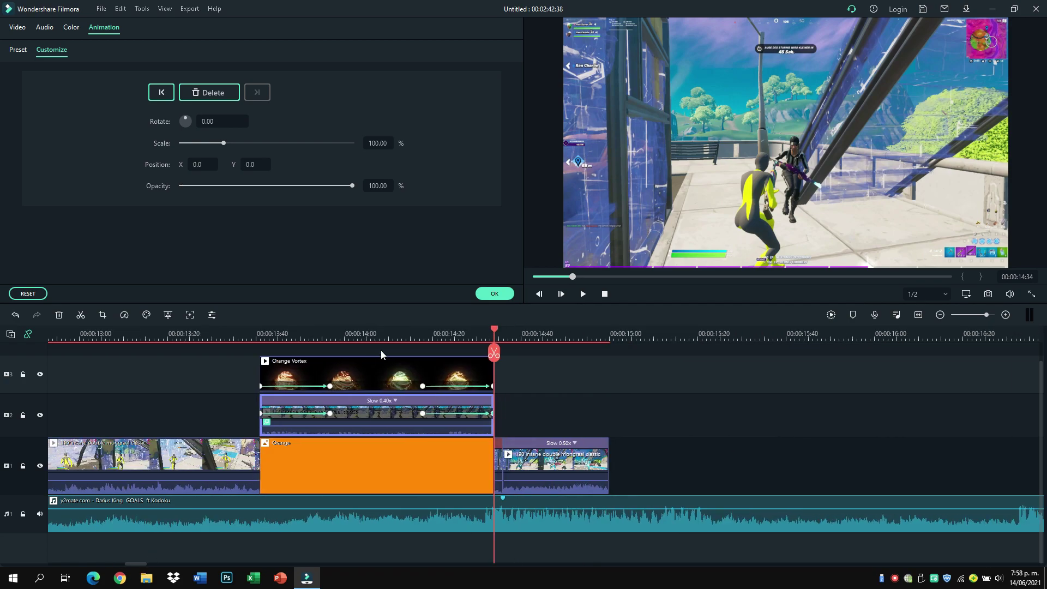
scroll(381, 350, up, 1)
click(498, 296)
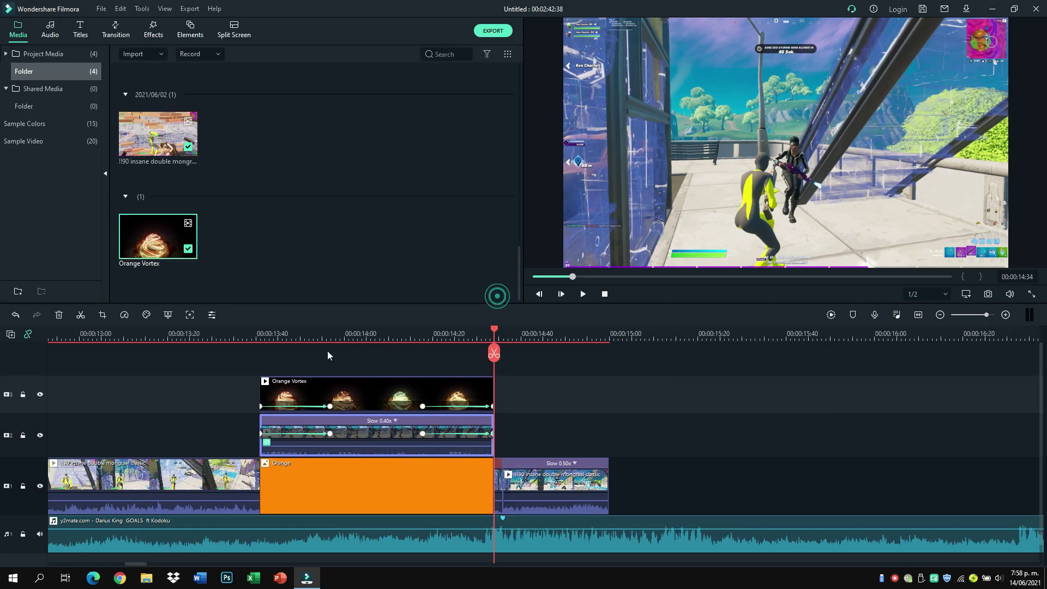
Place the Extreme shake effect on the fourth video track and trim it to span the whole 0.40x clip.
click(266, 335)
drag(266, 335, 502, 351)
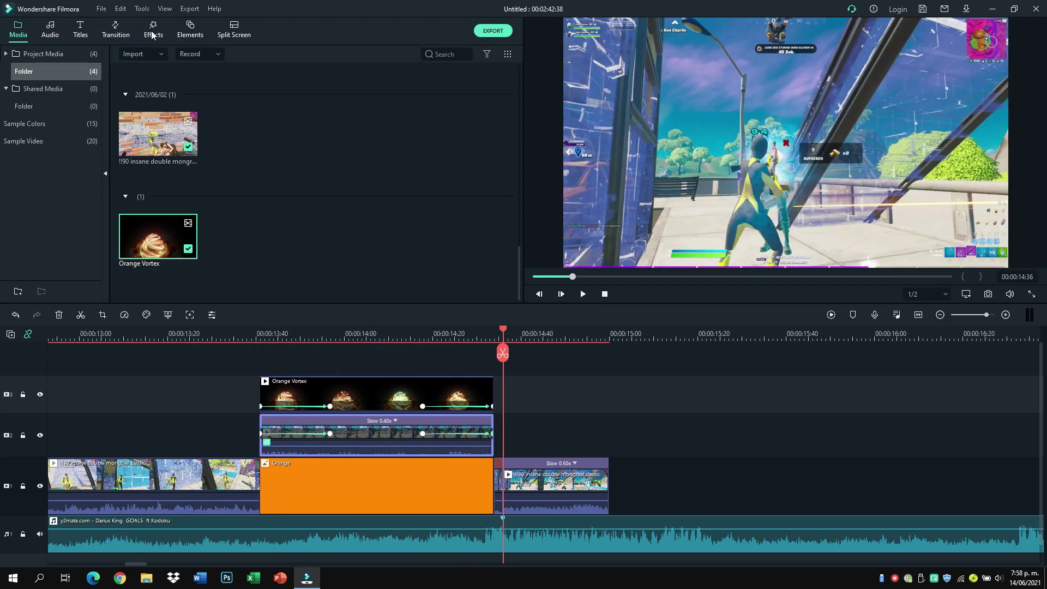
click(153, 30)
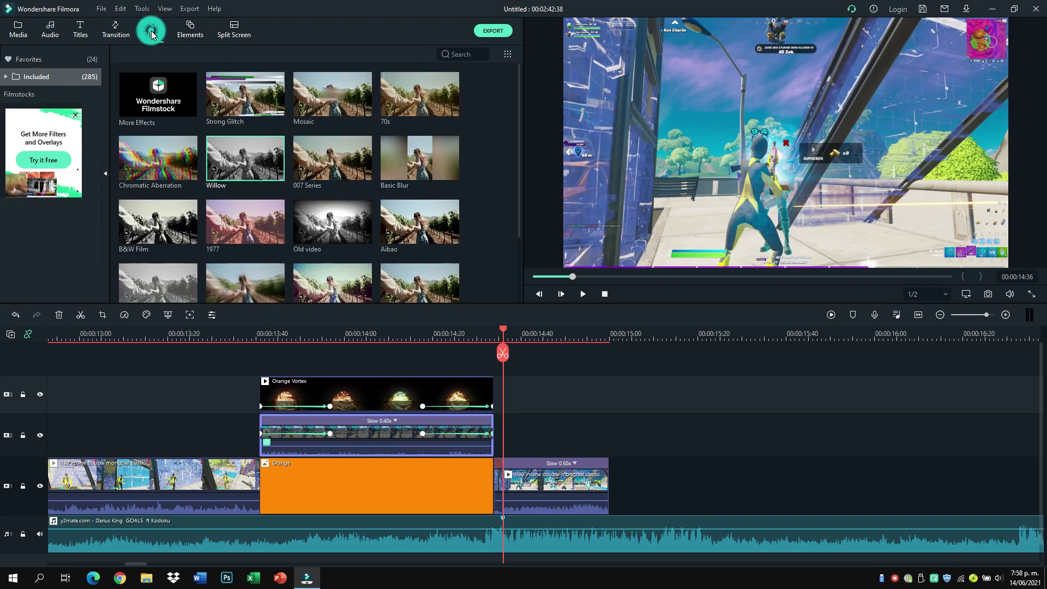
click(52, 77)
click(52, 97)
click(55, 111)
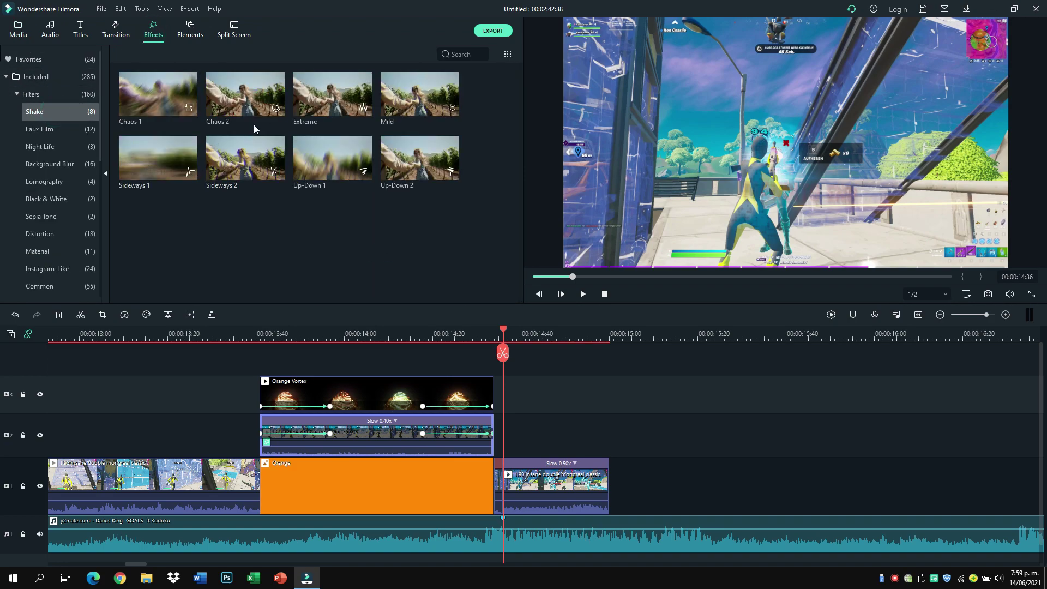
drag(323, 100, 251, 367)
drag(516, 404, 492, 404)
Set the Extreme effect's Position X and Position Y to 0.01 and confirm the settings.
double_click(469, 403)
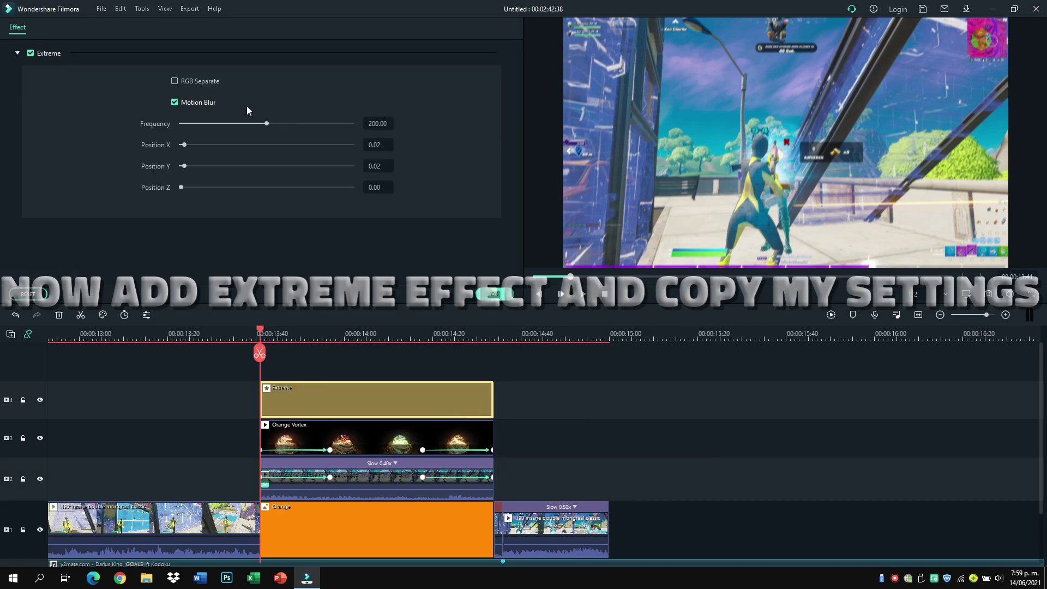
click(380, 145)
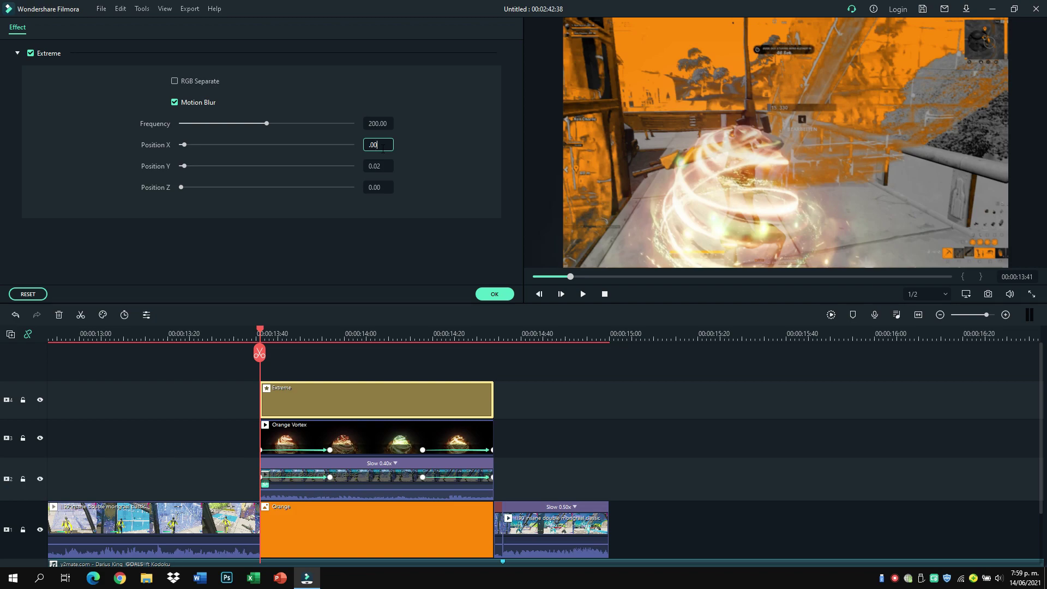
text(.01)
key(Return)
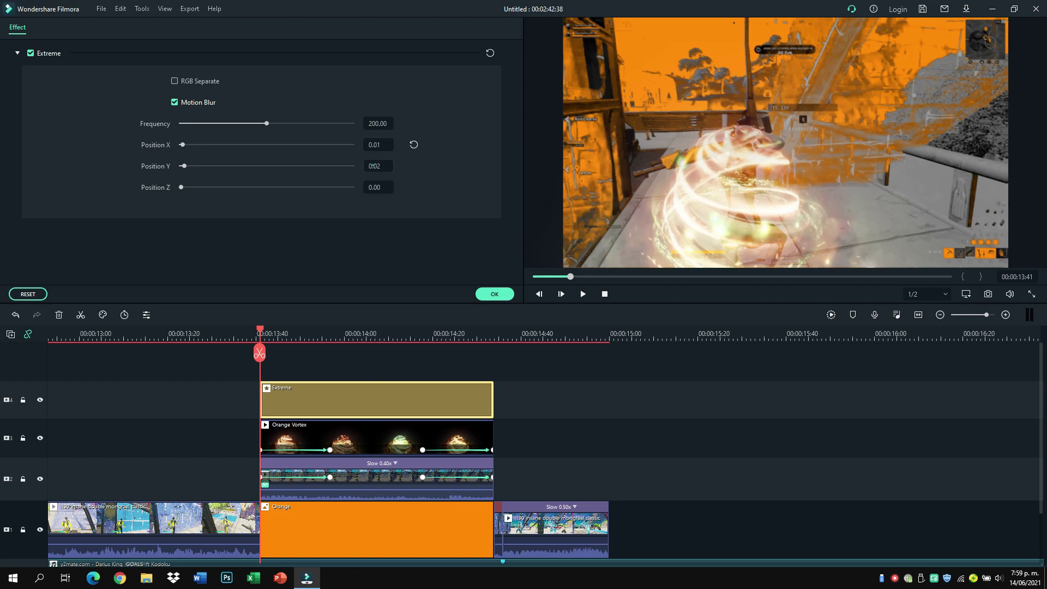
click(378, 173)
text(.01)
key(Return)
click(494, 294)
Place the Up-Down 1 shake effect on the fifth video track, from about 00:00:14:30 to 00:00:14:42, and confirm its settings.
drag(366, 167, 519, 399)
click(504, 400)
scroll(532, 385, up, 3)
double_click(532, 385)
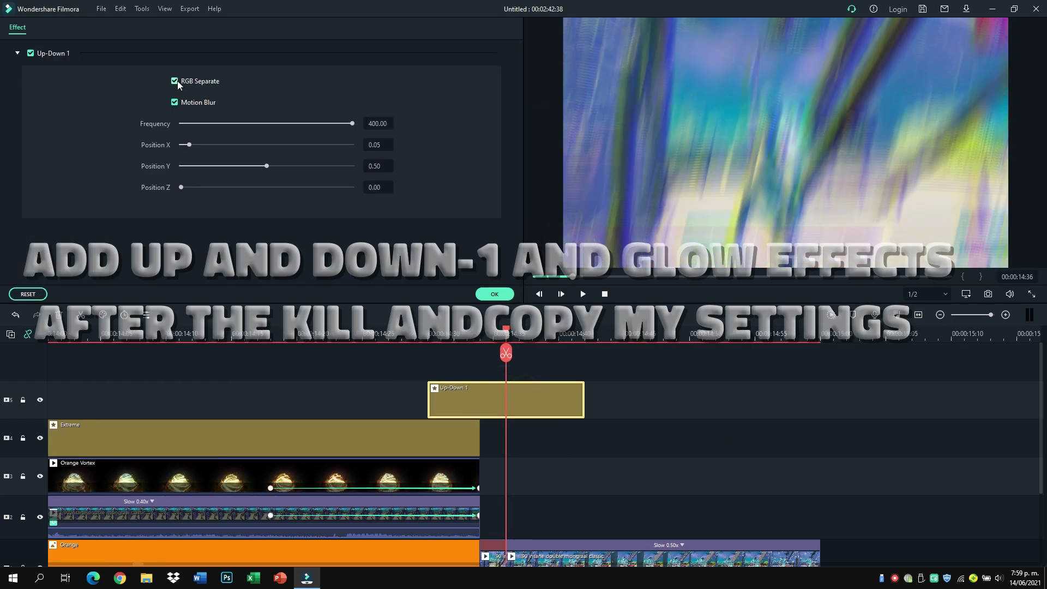
click(494, 293)
Place the Glow effect on the second video track from about 00:00:14:36 to 00:00:14:43 and confirm its settings.
click(52, 57)
drag(332, 93, 568, 462)
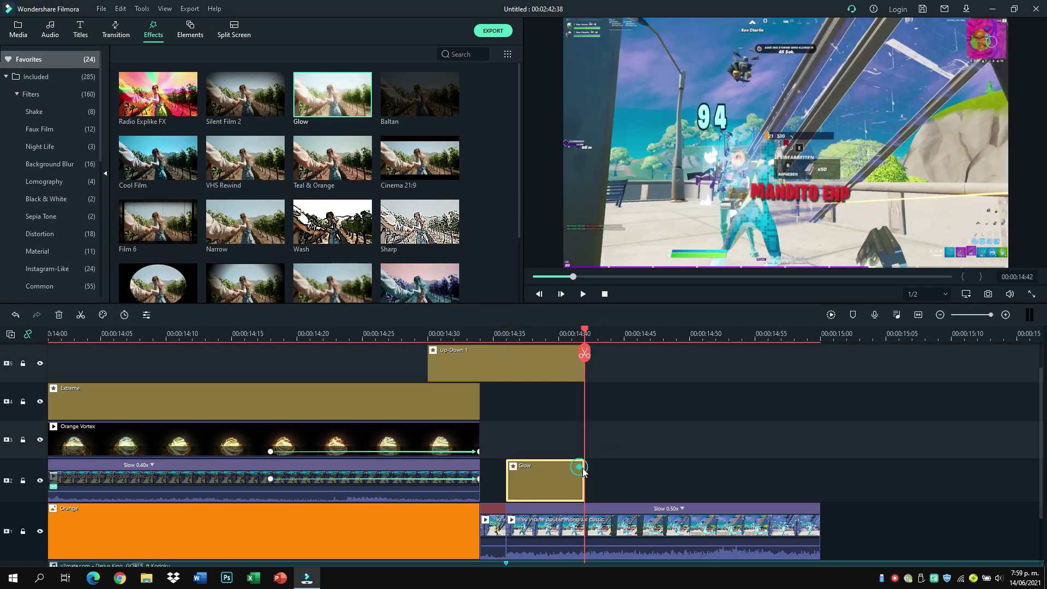
right_click(592, 470)
double_click(551, 463)
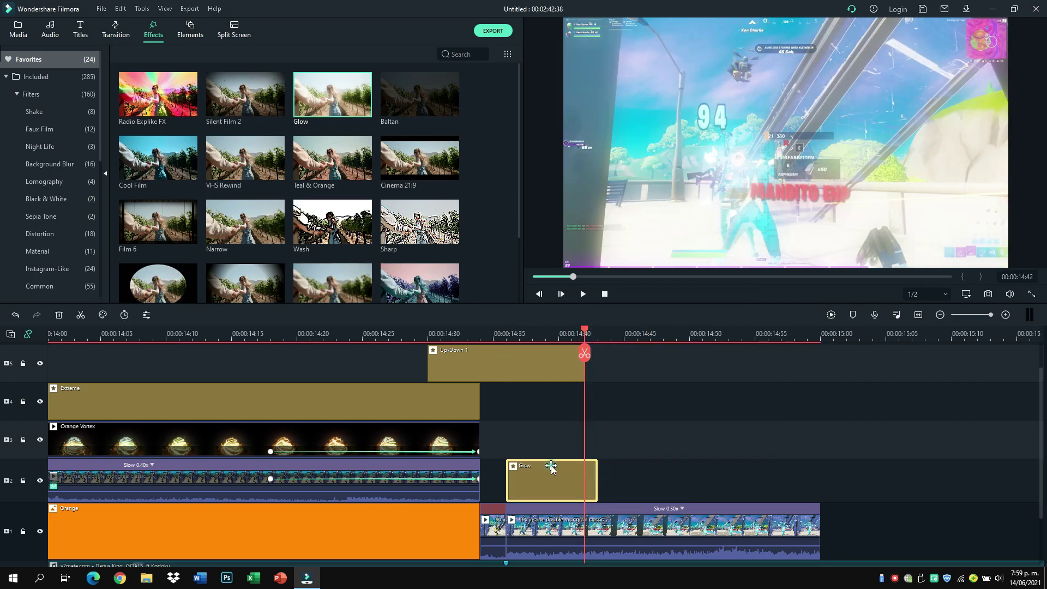
click(494, 295)
Move the playhead back to 00:00:12:26 and render the timeline preview of the edited clips.
scroll(456, 348, down, 5)
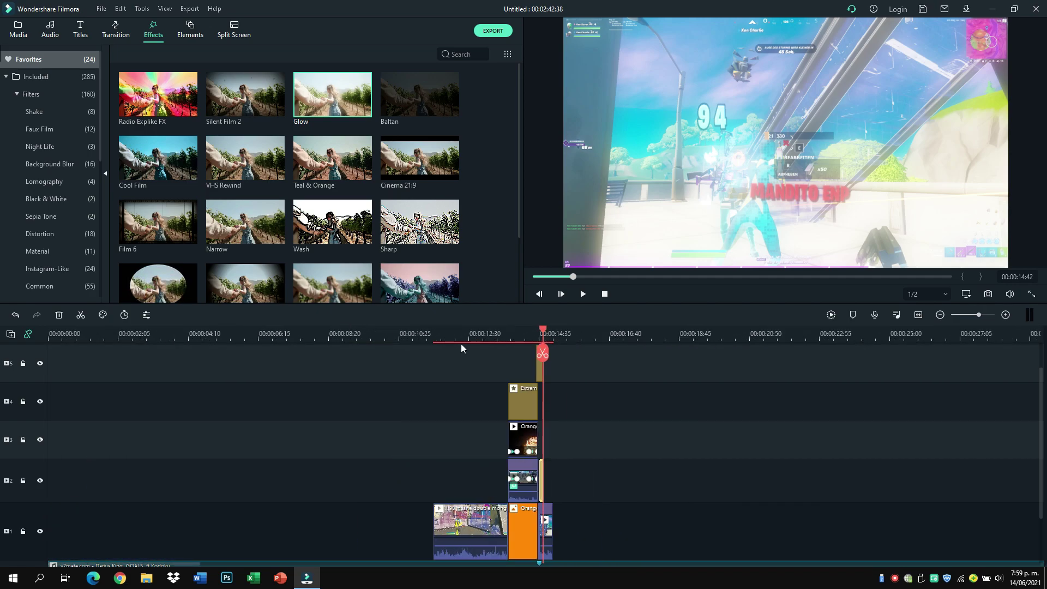
click(465, 335)
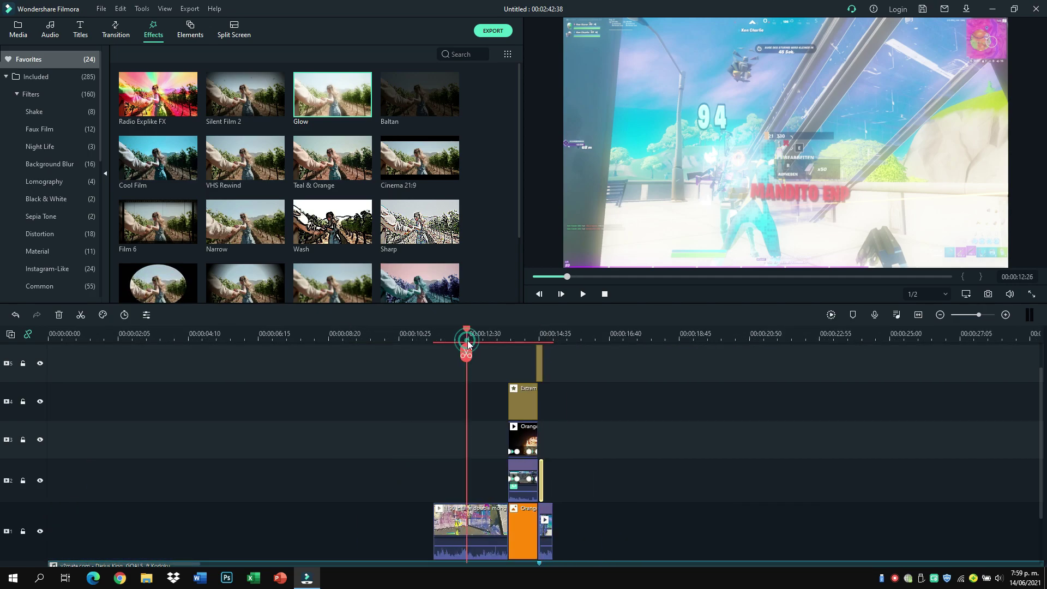
click(829, 316)
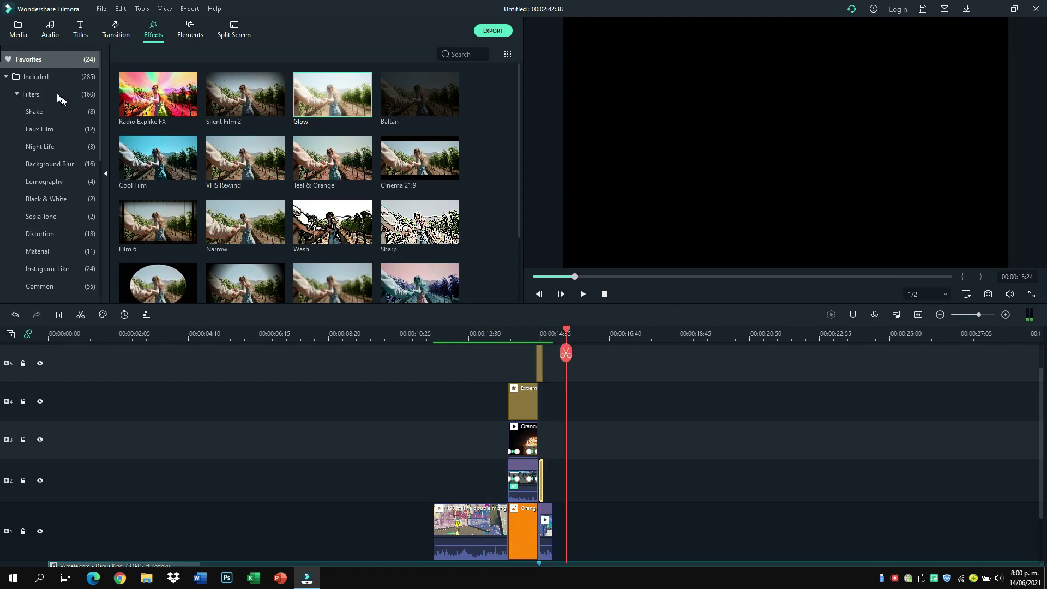
Add the Edited_Pump_shot sound to the second audio track, starting at about 00:00:12:26 so its peak meets the kill.
click(17, 25)
scroll(205, 166, up, 3)
drag(137, 139, 518, 527)
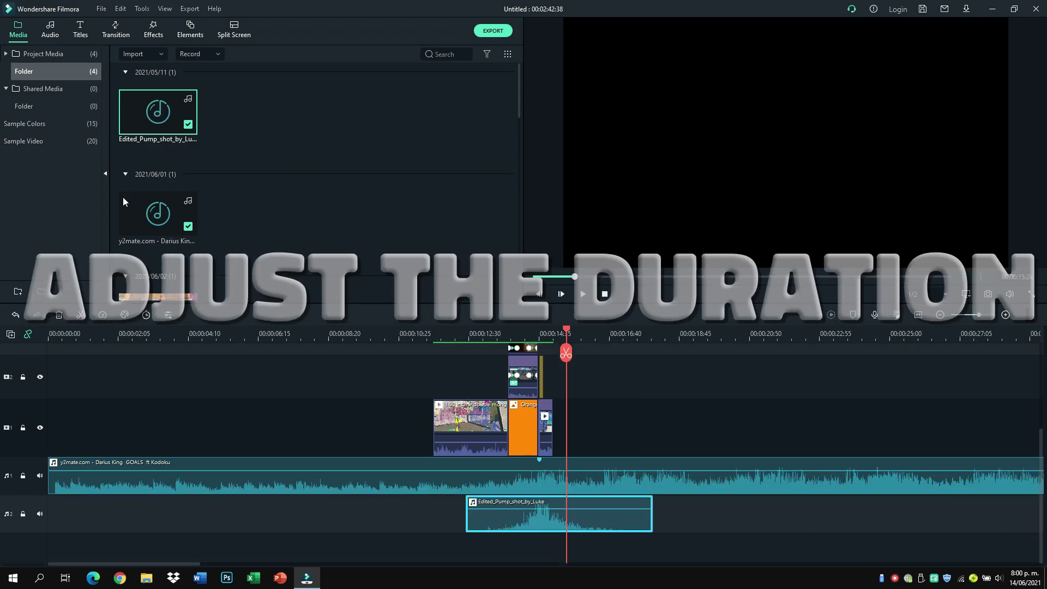
Play the edit from just before 00:00:12:00 to check the pump-shot sound against the kill, and return the playhead to 00:00:13:21.
click(449, 348)
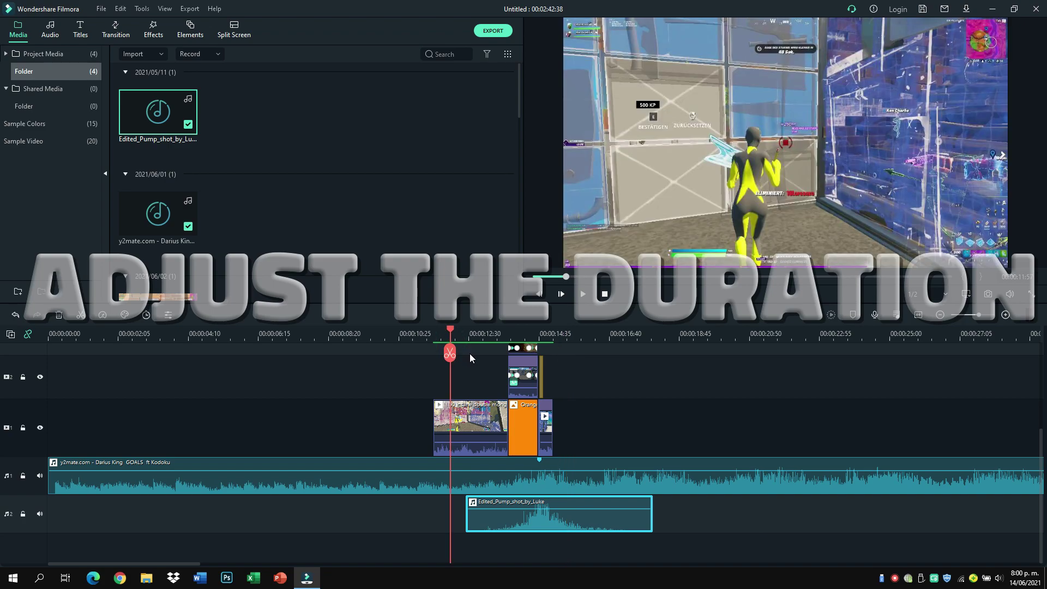
scroll(470, 354, up, 1)
key(space)
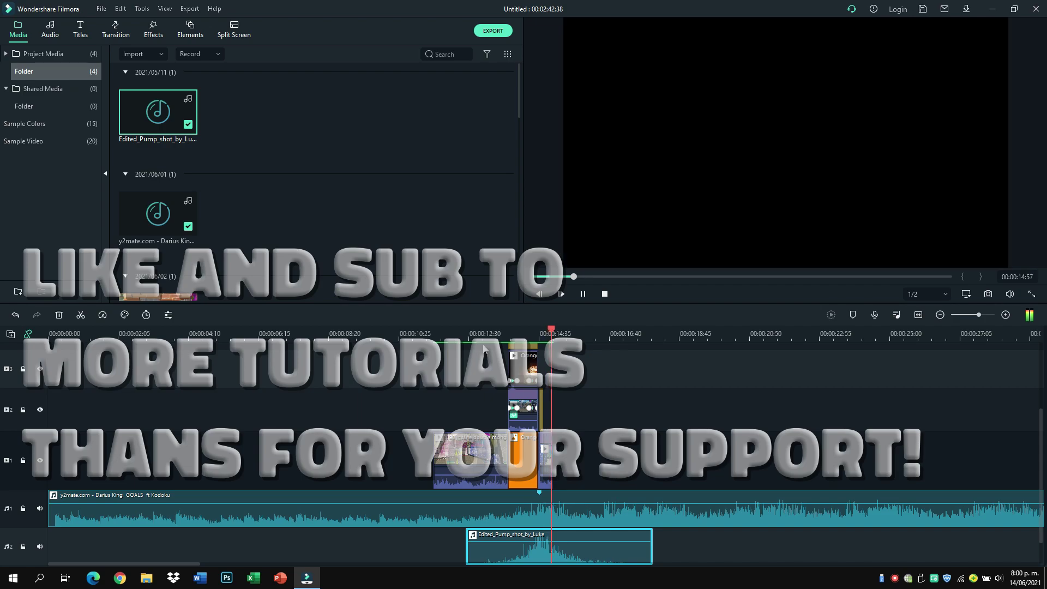
click(496, 328)
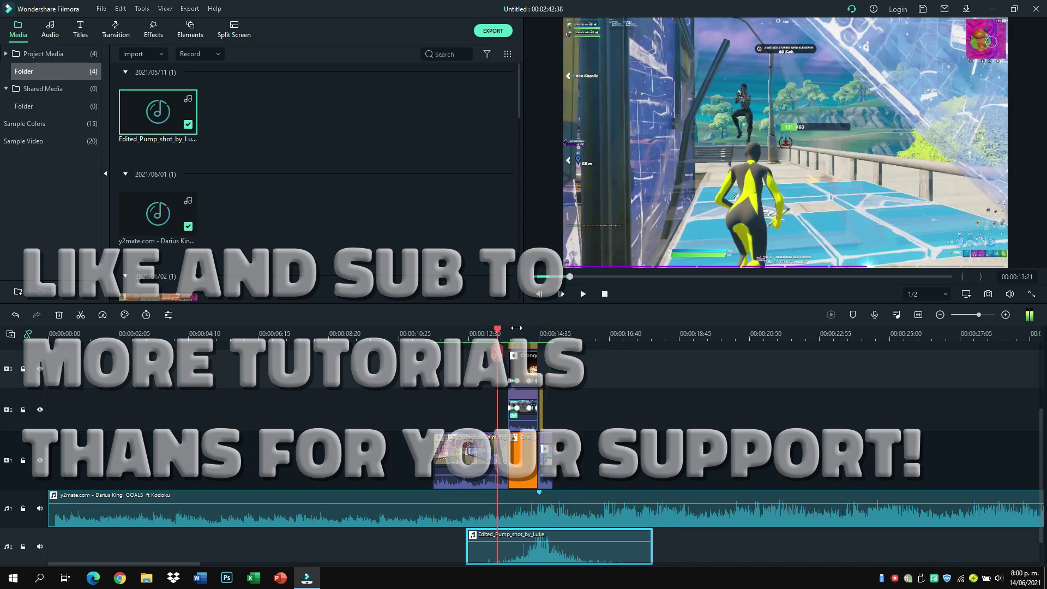
scroll(675, 344, right, 2)
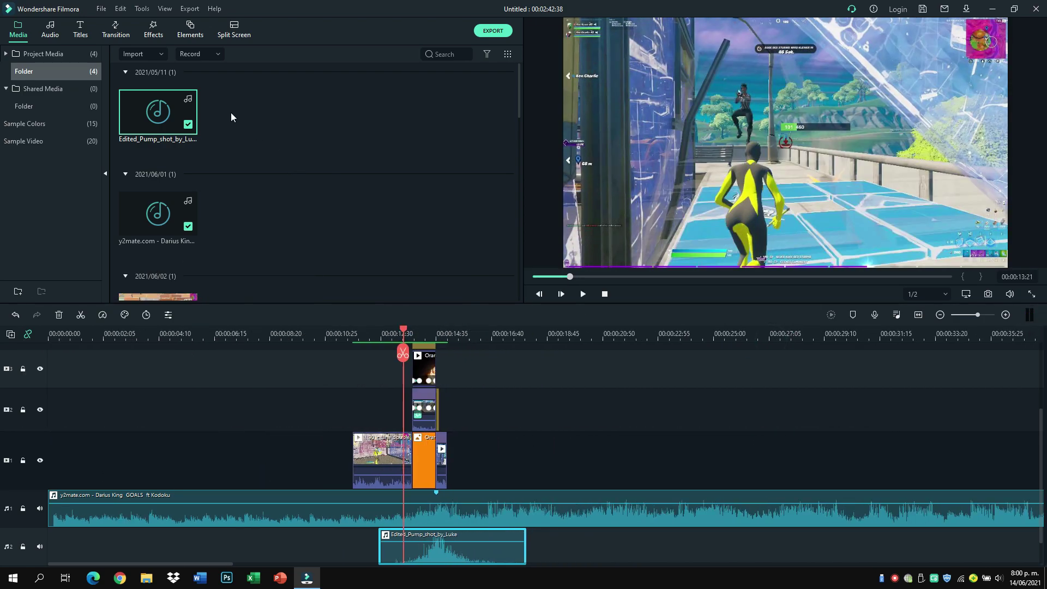